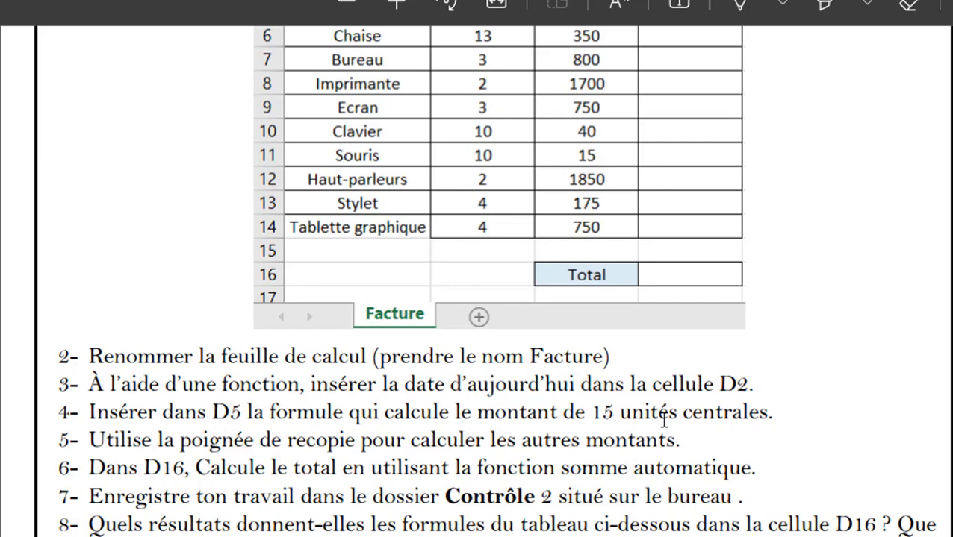
- Scroll through the exam PDF to read questions 2–8 of the instructions
{"action": "scroll", "coordinate": [702, 420], "scroll_direction": "up", "scroll_amount": 3}
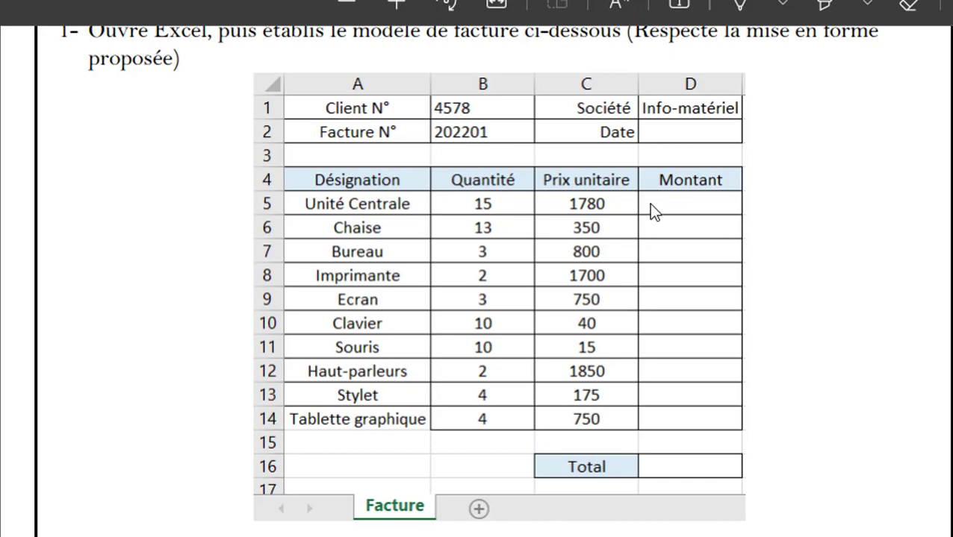
{"action": "scroll", "coordinate": [527, 335], "scroll_direction": "down", "scroll_amount": 5}
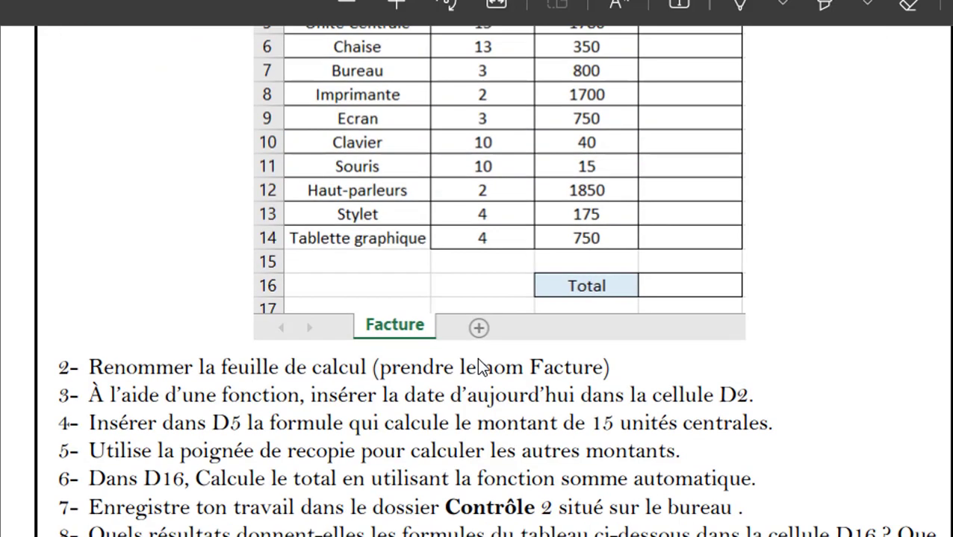
{"action": "scroll", "coordinate": [472, 363], "scroll_direction": "down", "scroll_amount": 5}
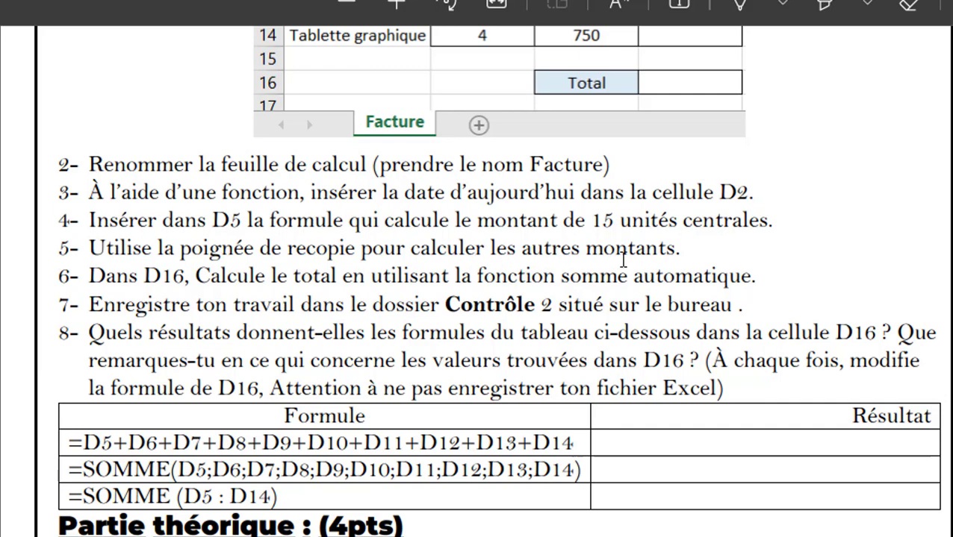
{"action": "scroll", "coordinate": [623, 252], "scroll_direction": "up", "scroll_amount": 5}
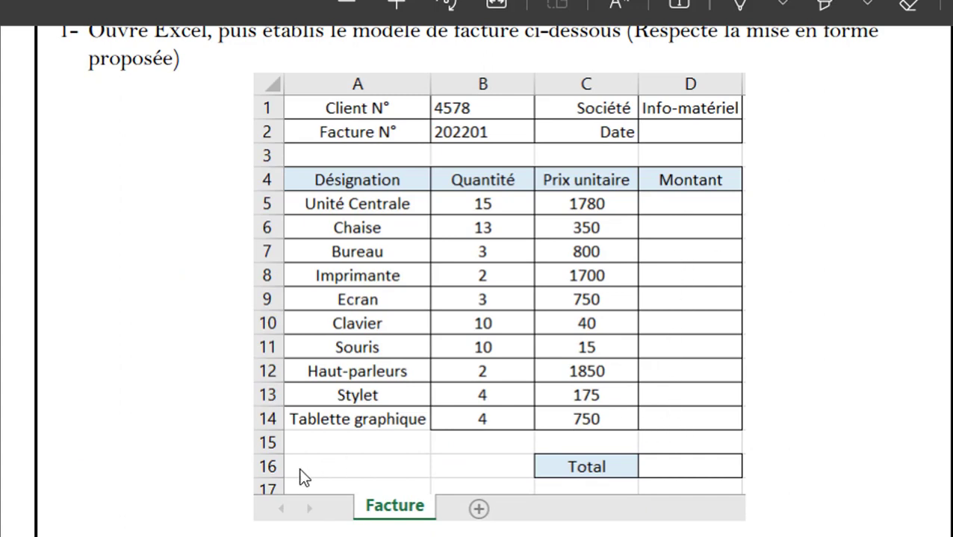
{"action": "scroll", "coordinate": [326, 461], "scroll_direction": "down", "scroll_amount": 3}
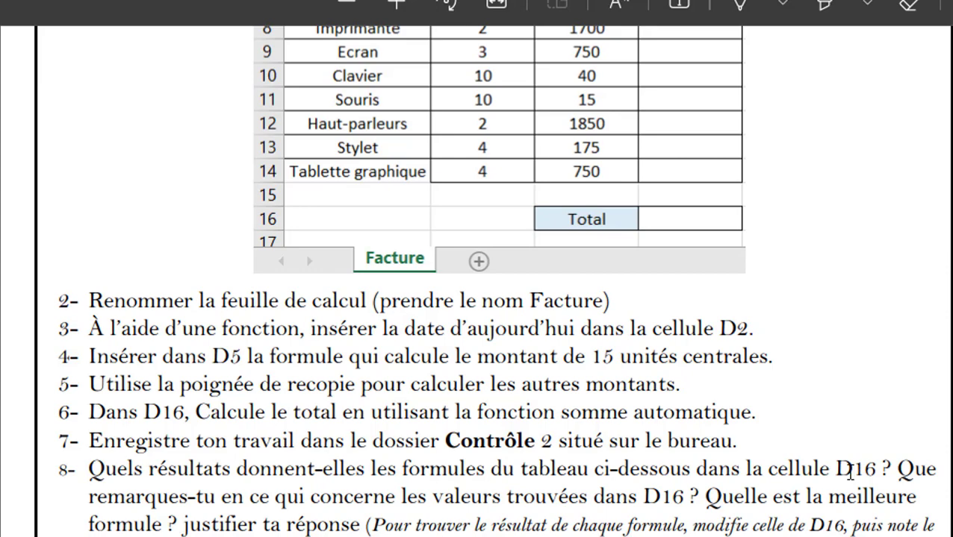
{"action": "scroll", "coordinate": [601, 390], "scroll_direction": "down", "scroll_amount": 5}
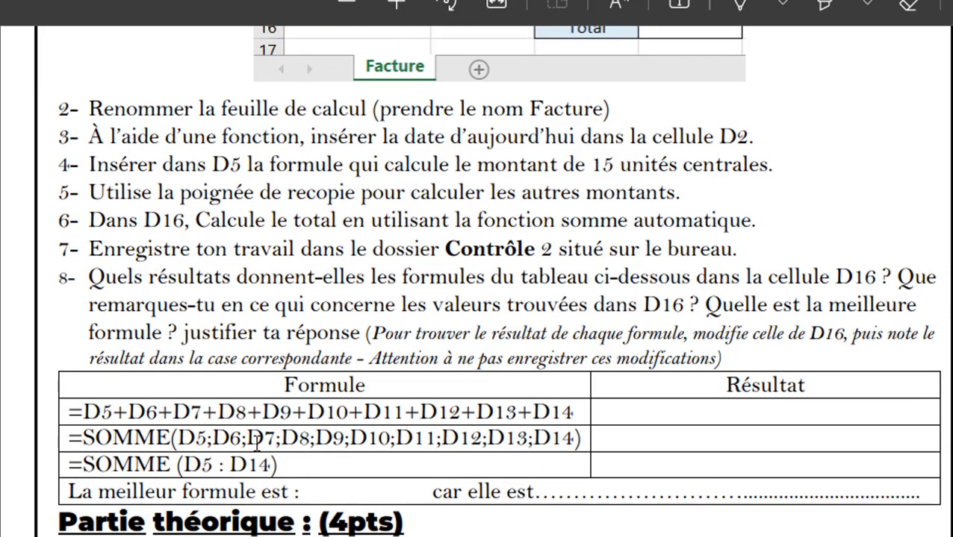
{"action": "scroll", "coordinate": [314, 434], "scroll_direction": "up", "scroll_amount": 3}
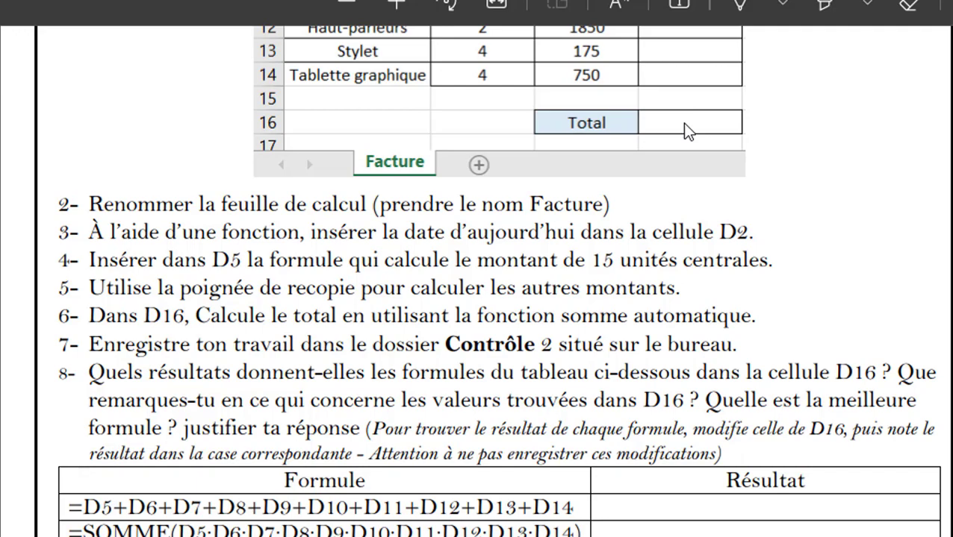
{"action": "scroll", "coordinate": [684, 125], "scroll_direction": "up", "scroll_amount": 6}
{"action": "scroll", "coordinate": [684, 157], "scroll_direction": "down", "scroll_amount": 4}
{"action": "scroll", "coordinate": [672, 316], "scroll_direction": "down", "scroll_amount": 4}
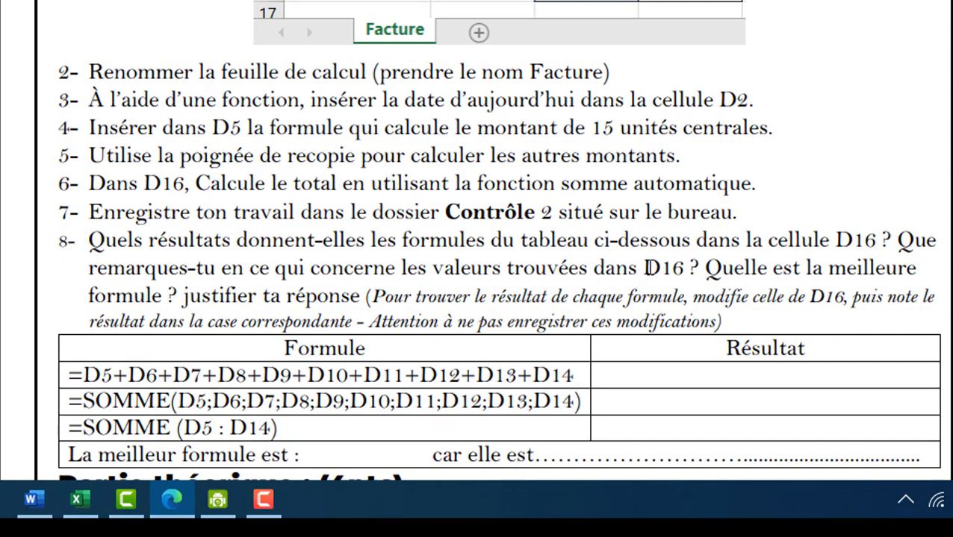
{"action": "scroll", "coordinate": [648, 267], "scroll_direction": "down", "scroll_amount": 1}
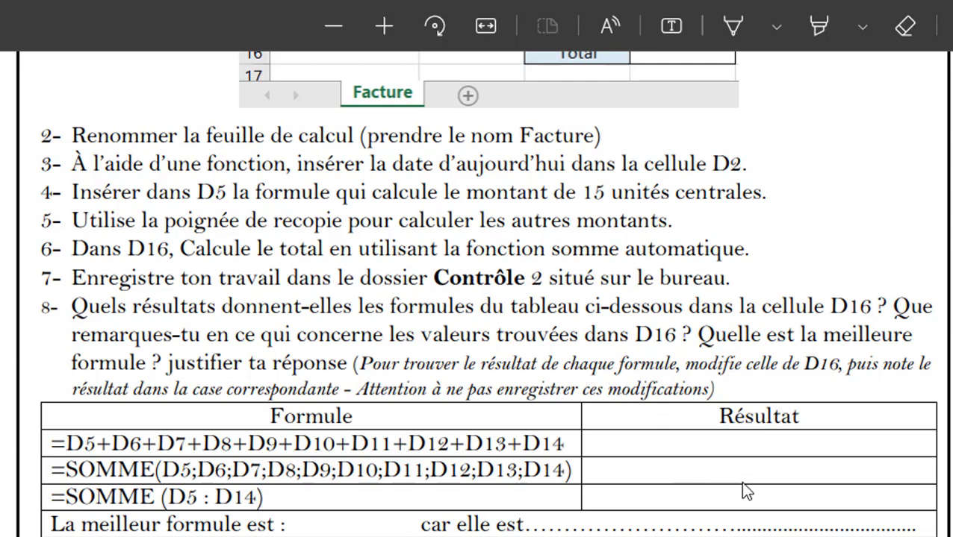
{"action": "scroll", "coordinate": [694, 336], "scroll_direction": "up", "scroll_amount": 5}
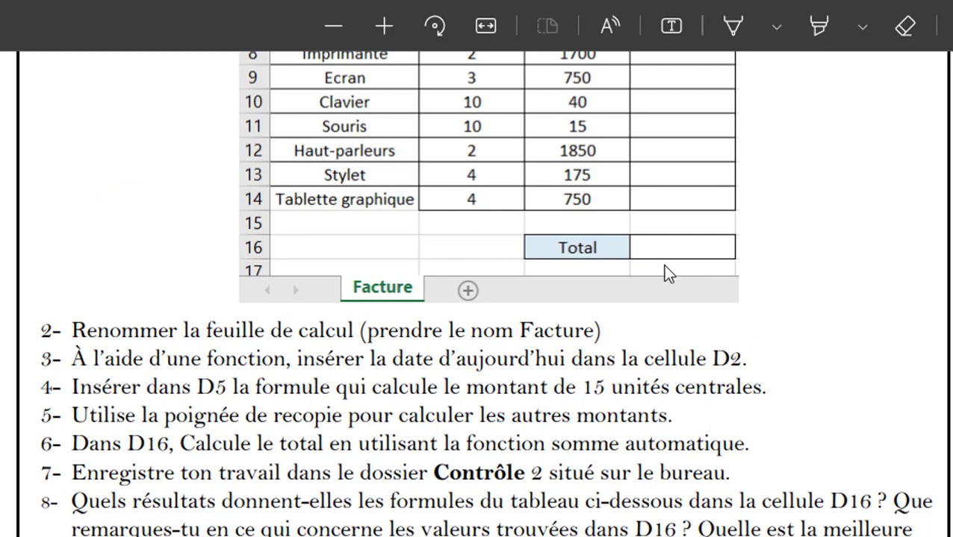
{"action": "scroll", "coordinate": [667, 250], "scroll_direction": "down", "scroll_amount": 3}
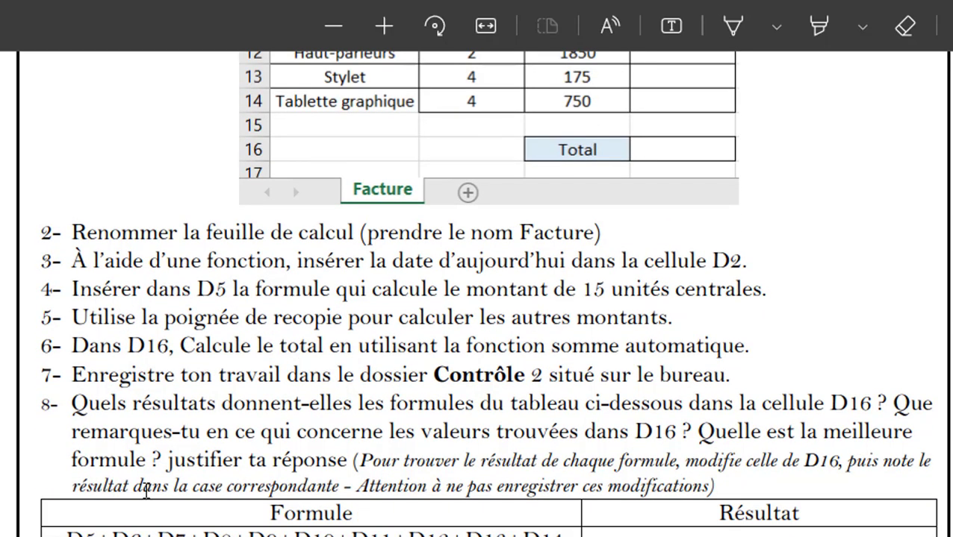
{"action": "scroll", "coordinate": [625, 519], "scroll_direction": "down", "scroll_amount": 3}
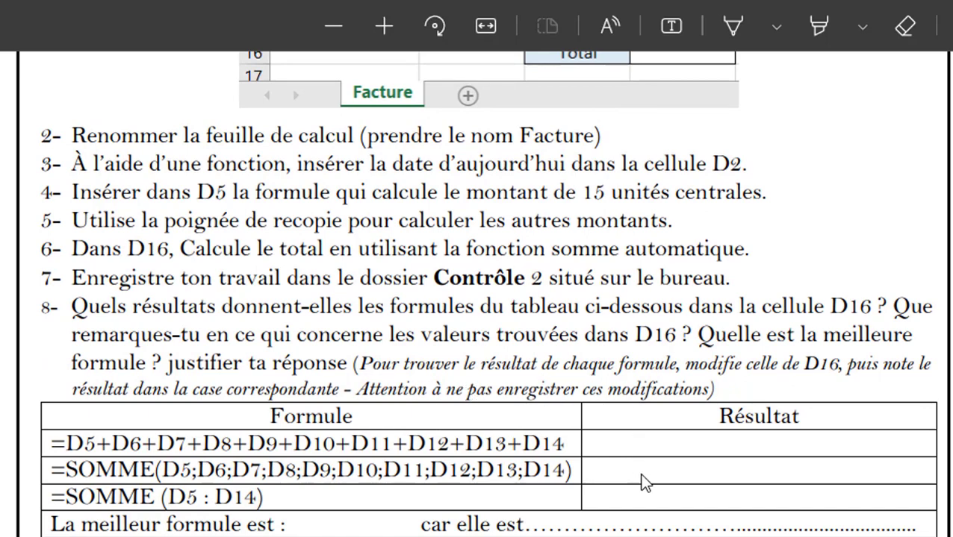
{"action": "scroll", "coordinate": [643, 484], "scroll_direction": "down", "scroll_amount": 3}
{"action": "scroll", "coordinate": [634, 484], "scroll_direction": "up", "scroll_amount": 3}
{"action": "scroll", "coordinate": [259, 523], "scroll_direction": "down", "scroll_amount": 3}
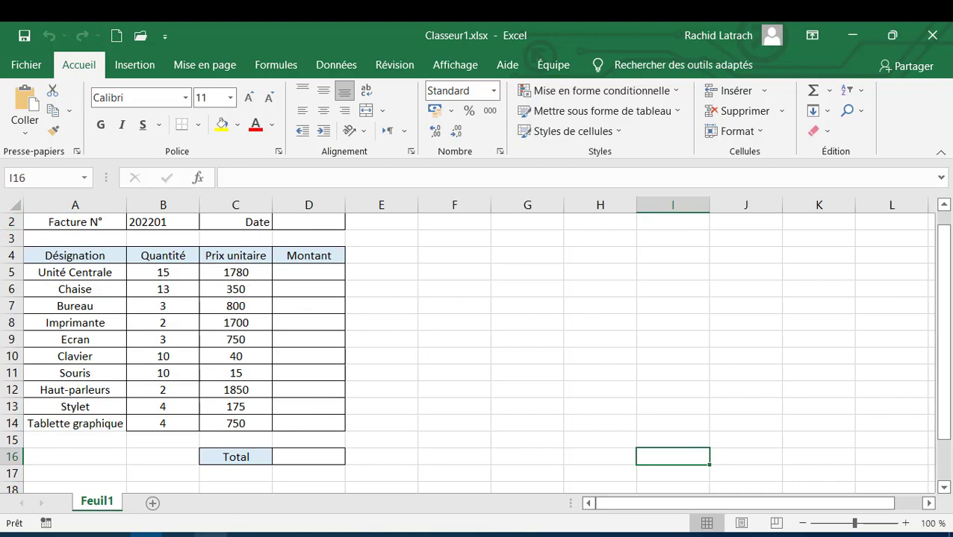
{"action": "left_click", "coordinate": [209, 535]}
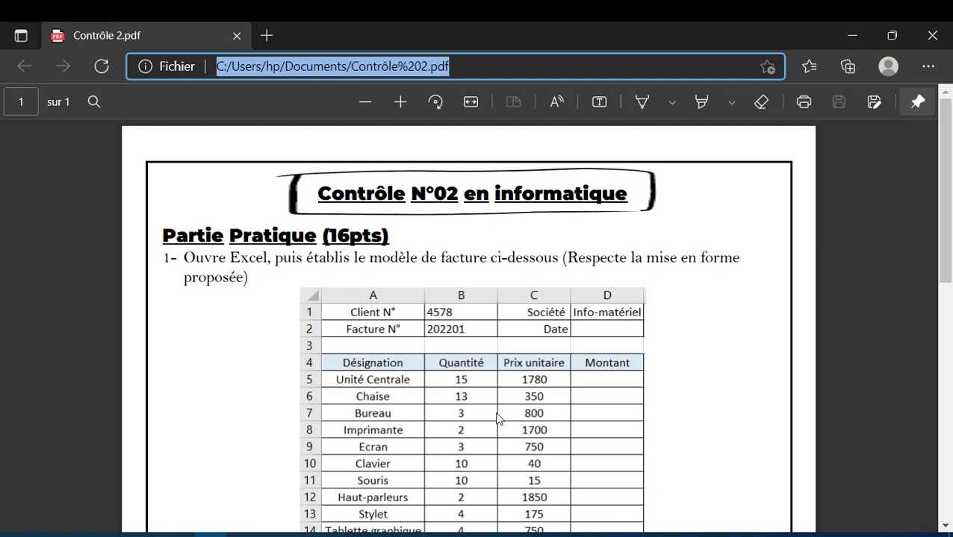
{"action": "scroll", "coordinate": [437, 398], "scroll_direction": "down", "scroll_amount": 2}
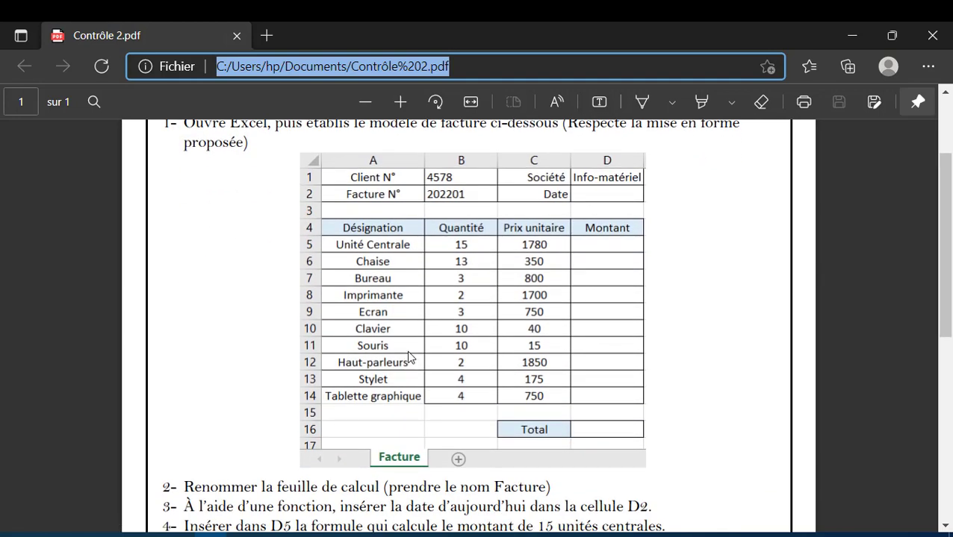
{"action": "scroll", "coordinate": [409, 358], "scroll_direction": "up", "scroll_amount": 1}
{"action": "scroll", "coordinate": [409, 358], "scroll_direction": "down", "scroll_amount": 1}
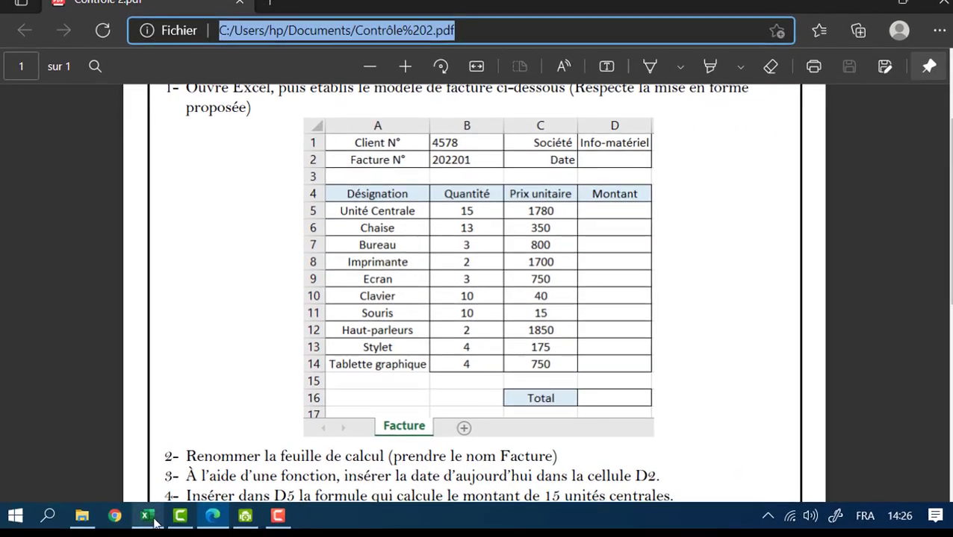
{"action": "left_click", "coordinate": [147, 516]}
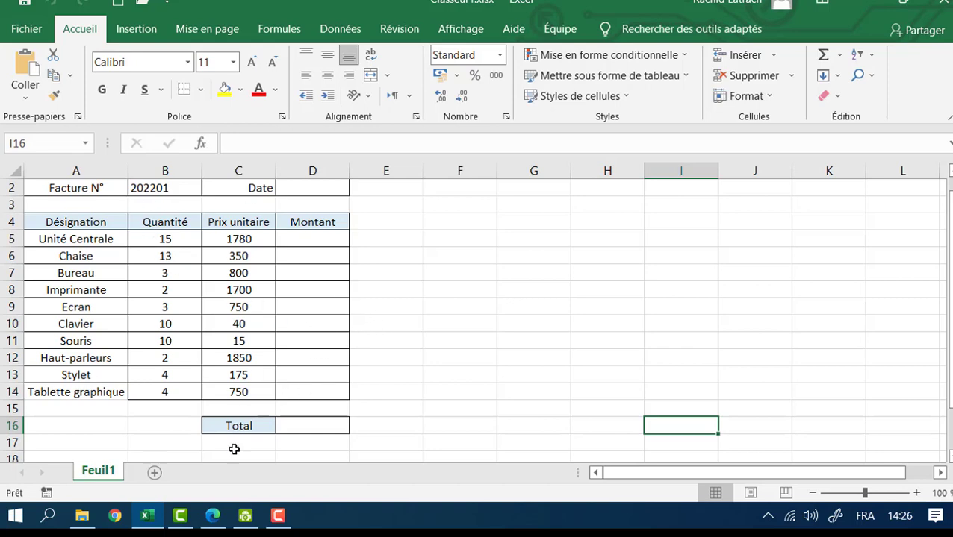
{"action": "left_click", "coordinate": [213, 517]}
{"action": "scroll", "coordinate": [489, 257], "scroll_direction": "up", "scroll_amount": 2}
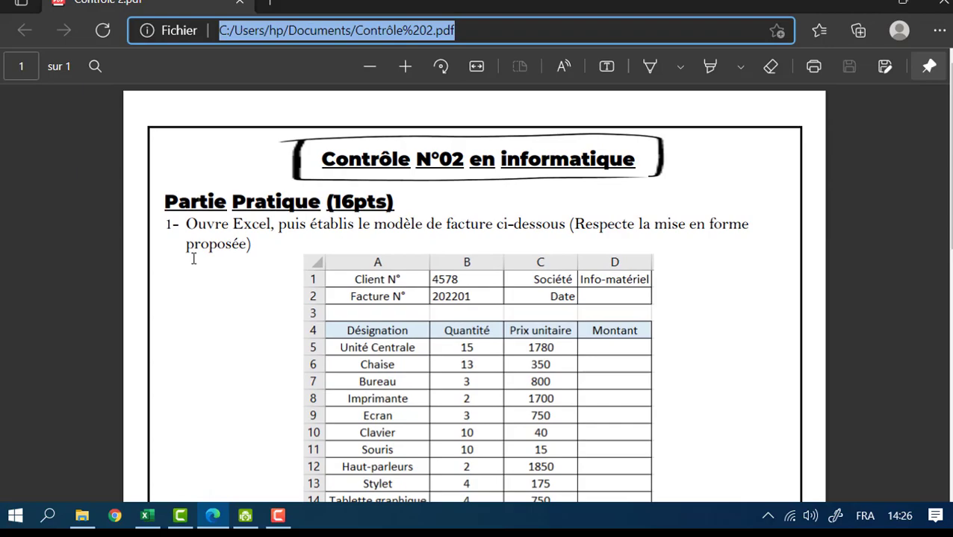
{"action": "scroll", "coordinate": [202, 263], "scroll_direction": "down", "scroll_amount": 5}
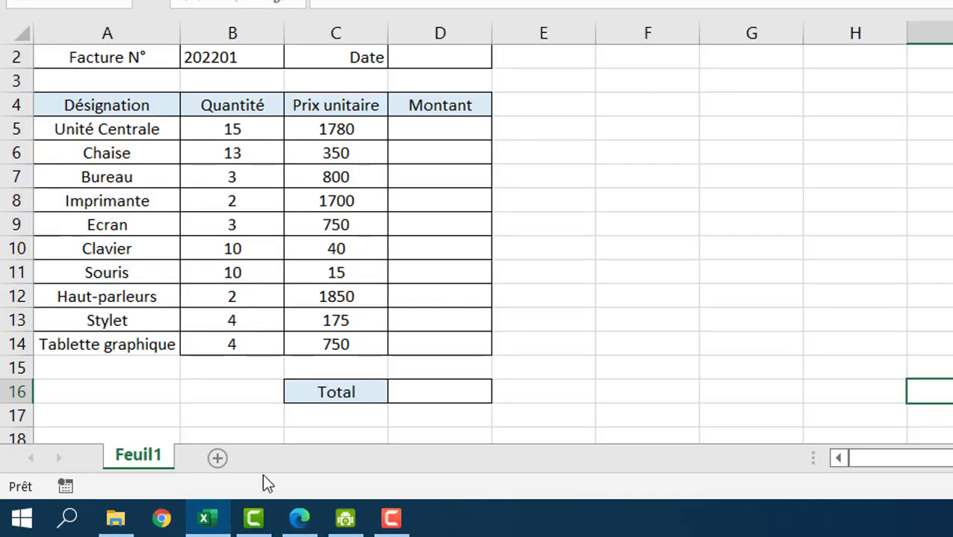
- Rename the Feuil1 worksheet tab to Facture
{"action": "right_click", "coordinate": [128, 455]}
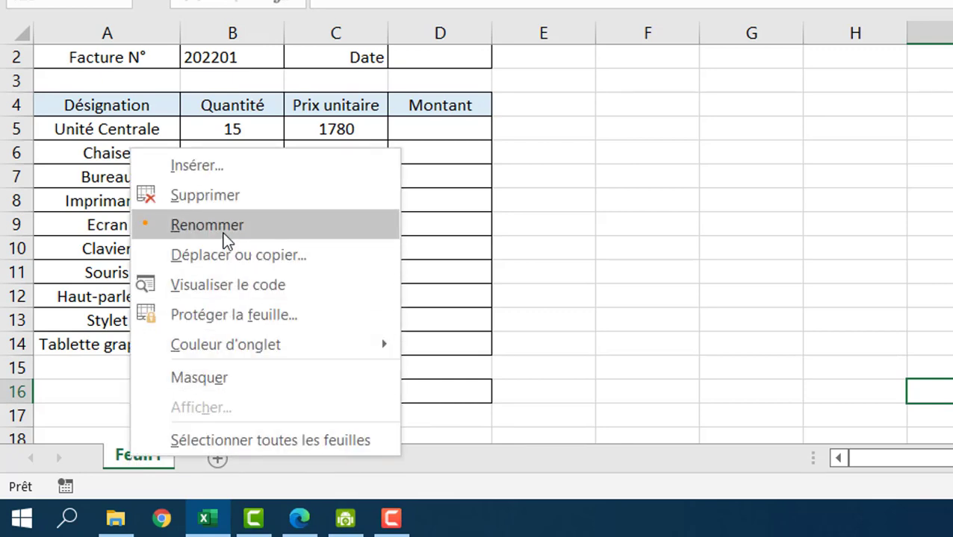
{"action": "left_click", "coordinate": [223, 231]}
{"action": "left_click", "coordinate": [422, 438]}
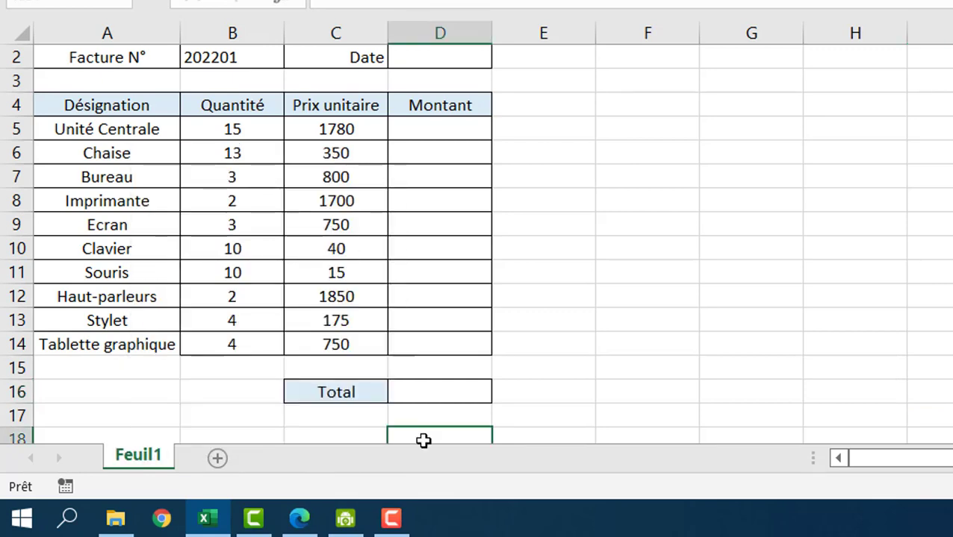
{"action": "double_click", "coordinate": [141, 455]}
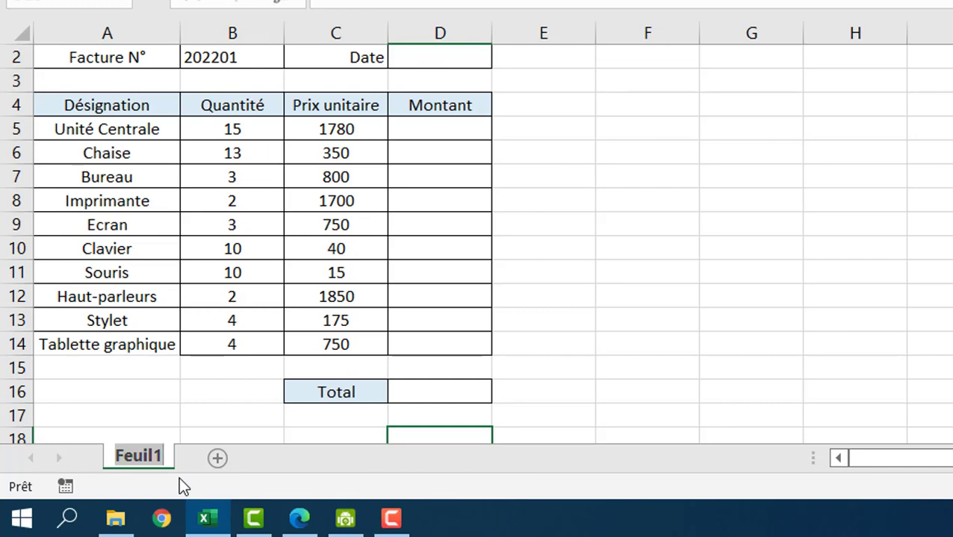
{"action": "type", "text": "Fa"}
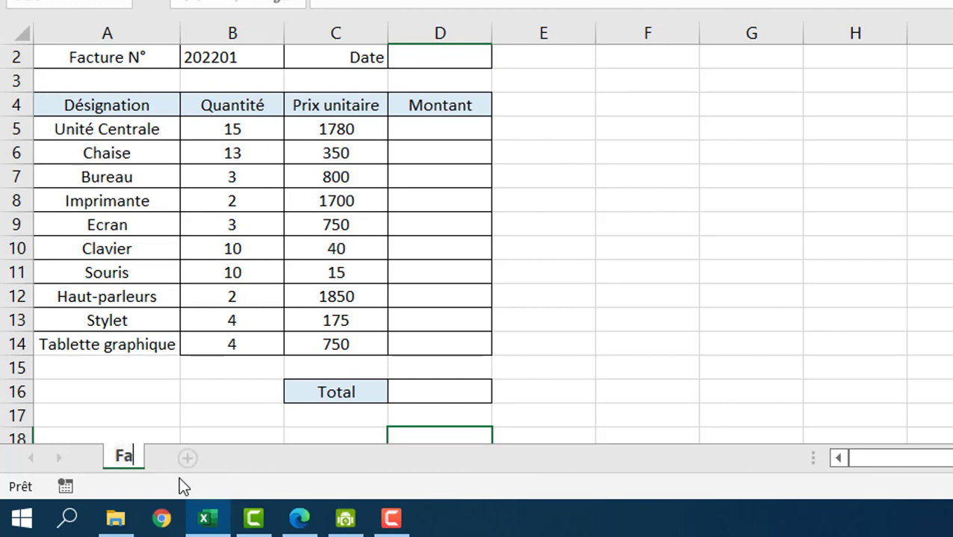
{"action": "type", "text": "ct"}
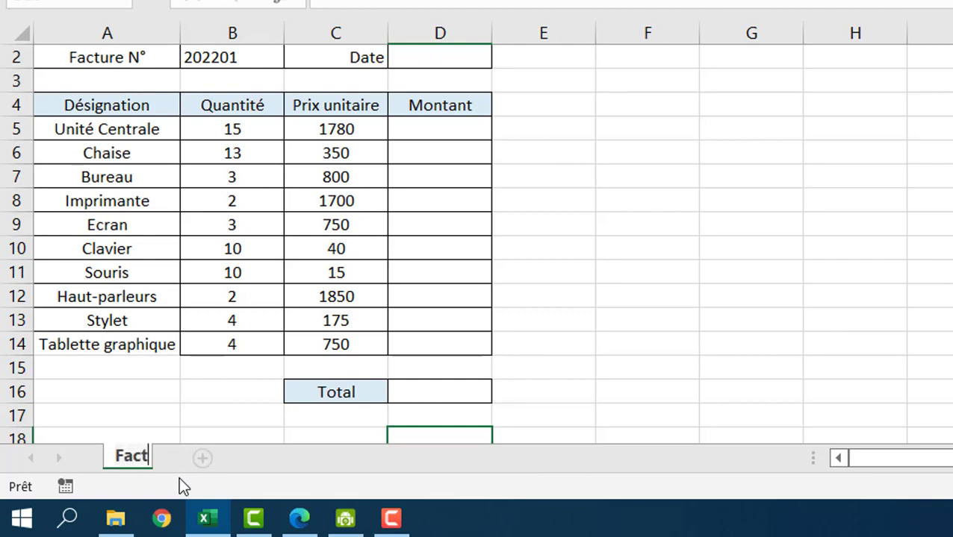
{"action": "type", "text": "ure"}
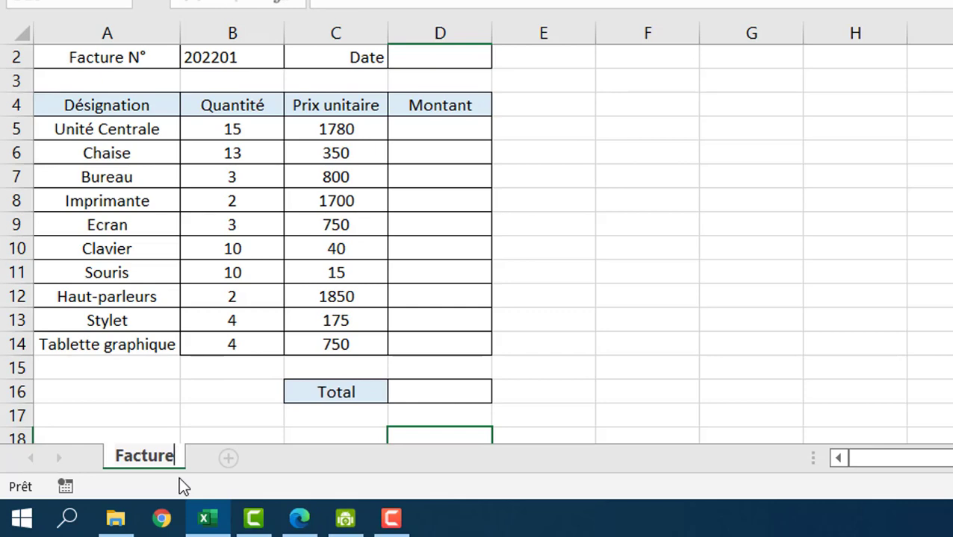
{"action": "left_click", "coordinate": [603, 436]}
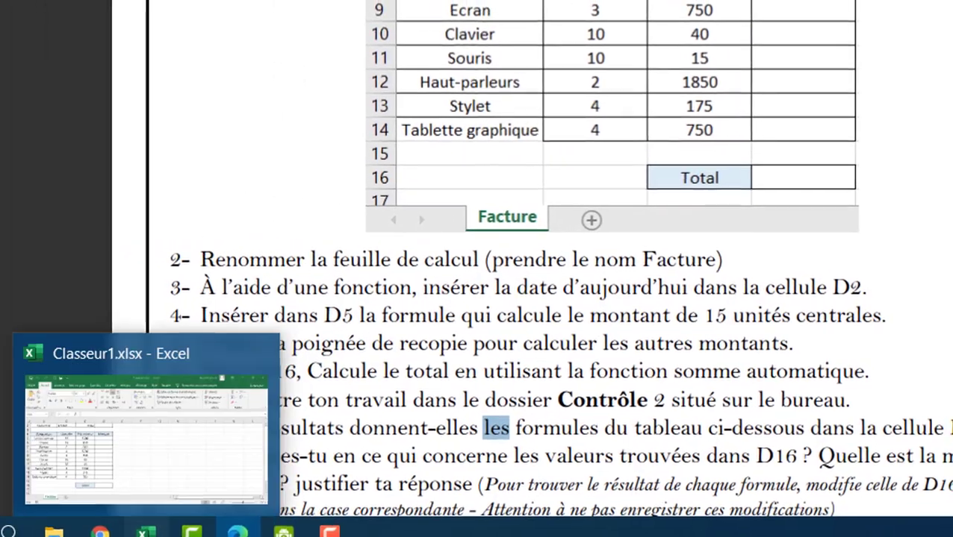
- Enter =aujourdhui() in D2 so it shows today's date, 16/01/2022
{"action": "left_click", "coordinate": [21, 518]}
{"action": "scroll", "coordinate": [606, 264], "scroll_direction": "up", "scroll_amount": 1}
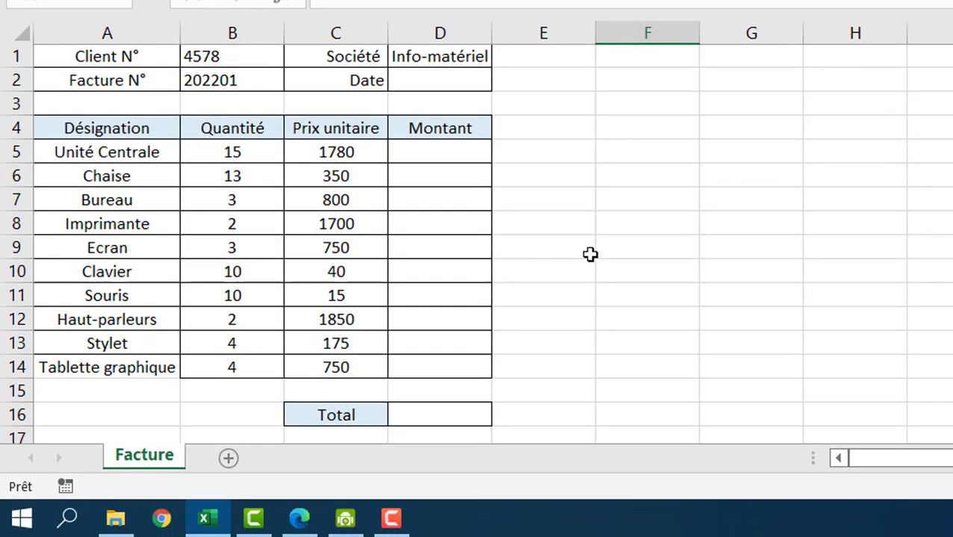
{"action": "left_click", "coordinate": [423, 83]}
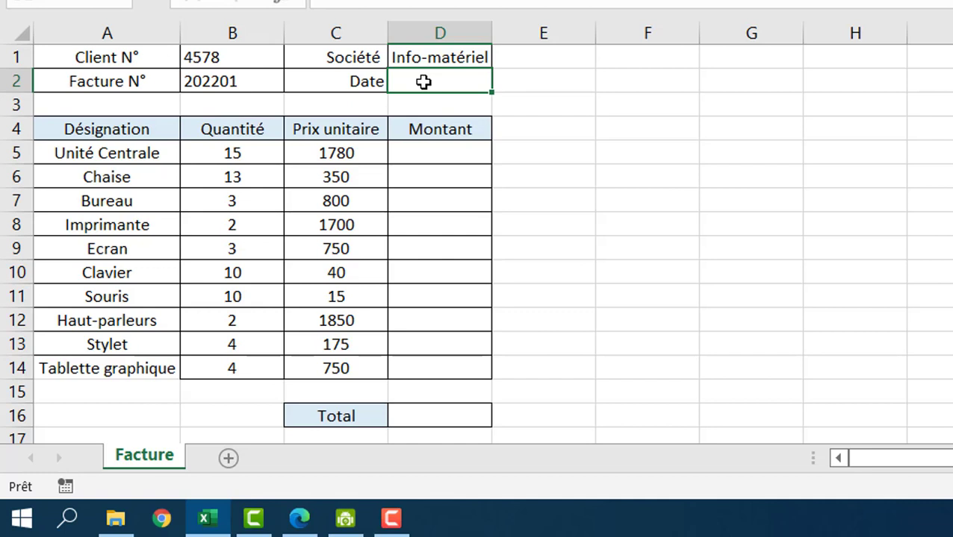
{"action": "type", "text": "="}
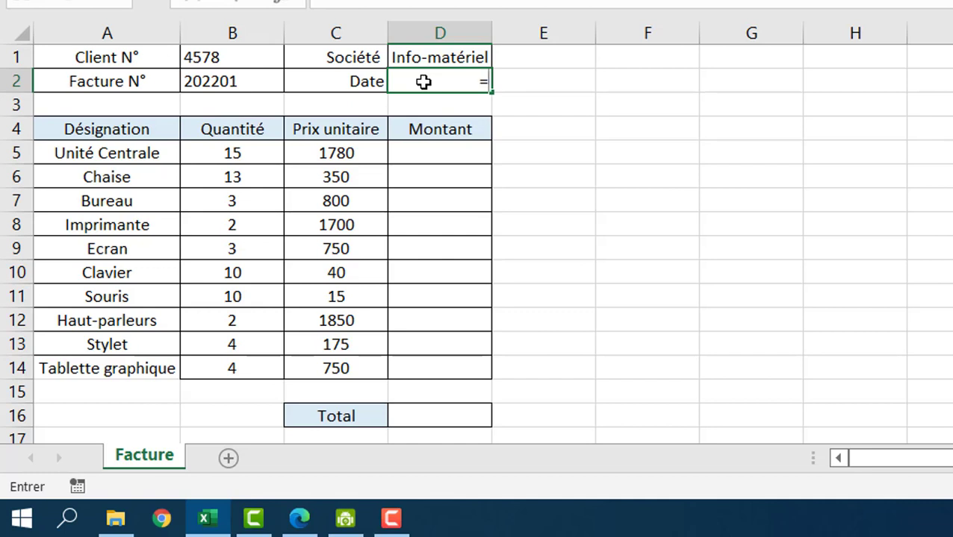
{"action": "type", "text": "auj"}
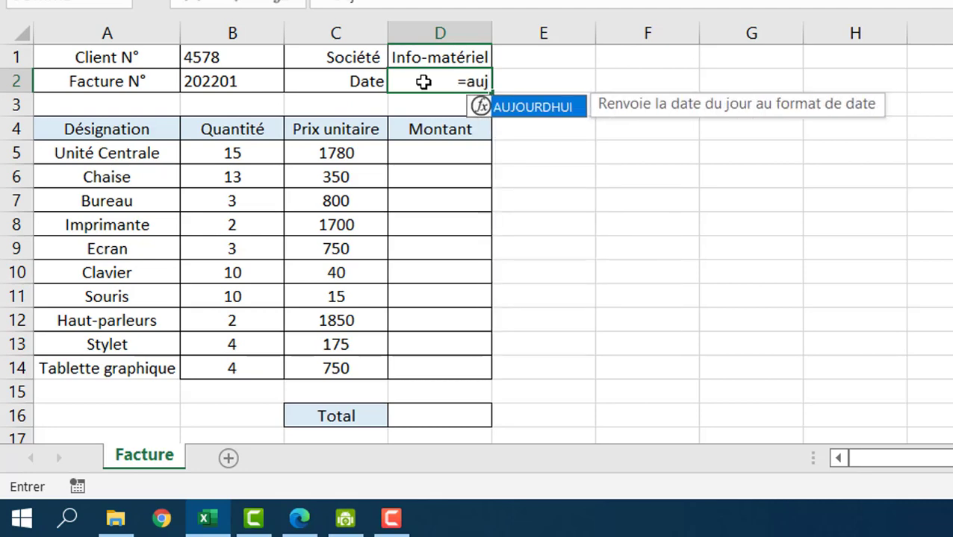
{"action": "type", "text": "our"}
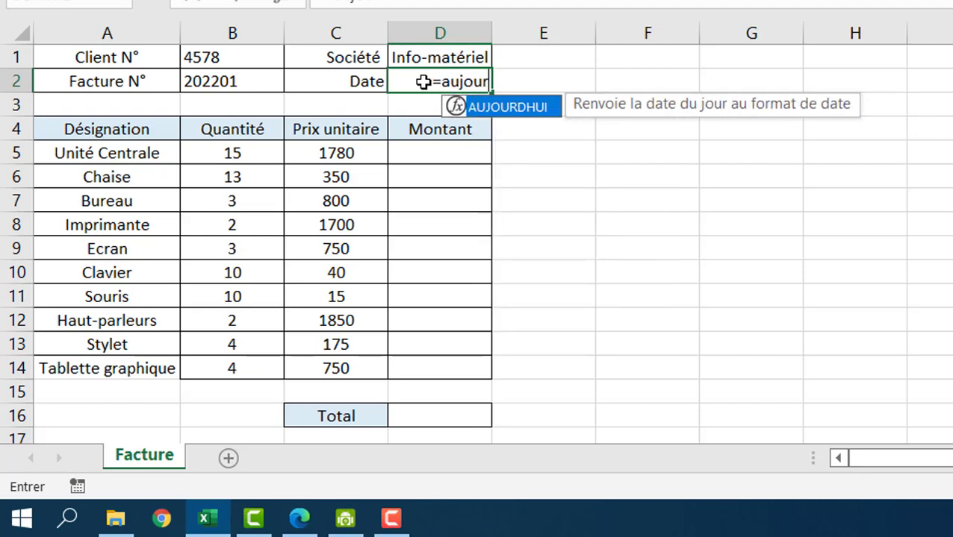
{"action": "type", "text": "dhui("}
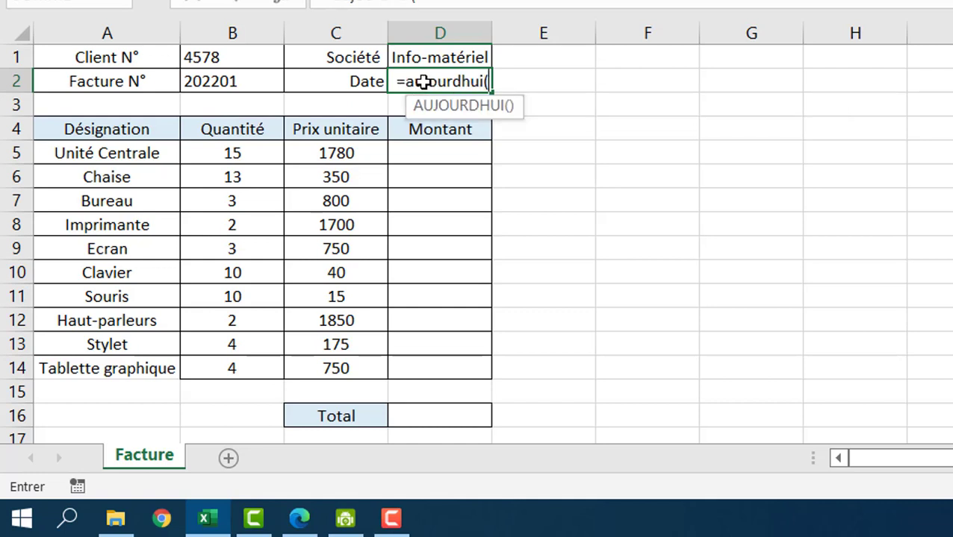
{"action": "type", "text": ")"}
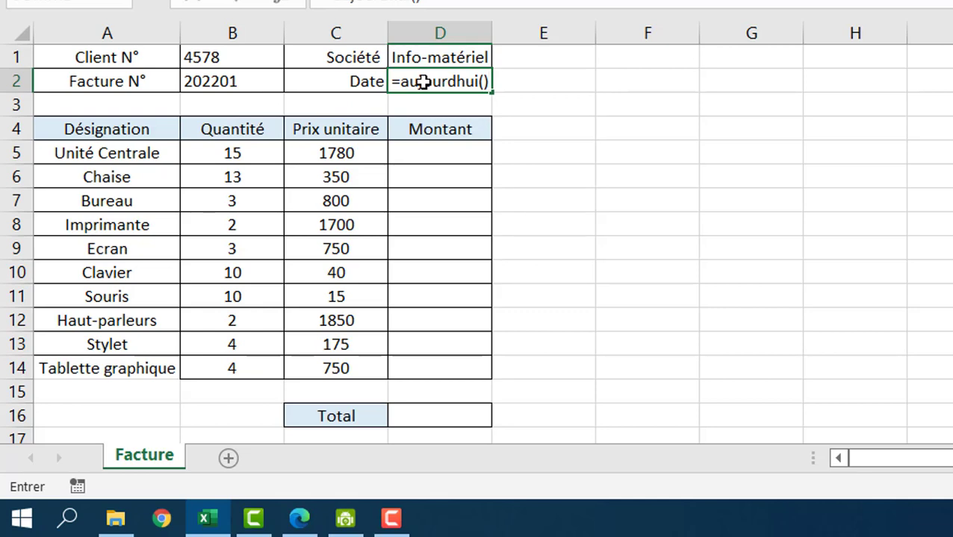
{"action": "key", "text": "Return"}
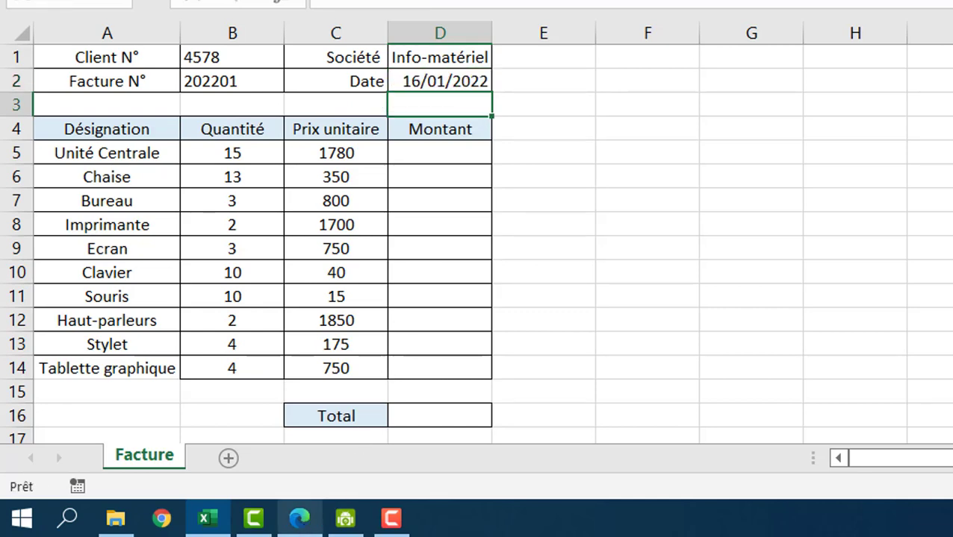
{"action": "left_click", "coordinate": [302, 520]}
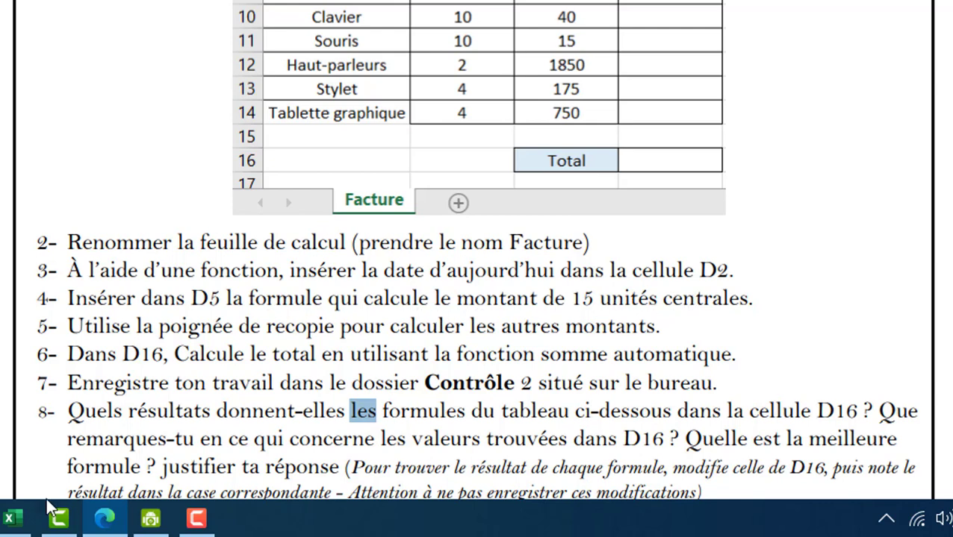
- Return to the Classeur1.xlsx workbook and select cell D5 for the first amount
{"action": "mouse_move", "coordinate": [15, 523]}
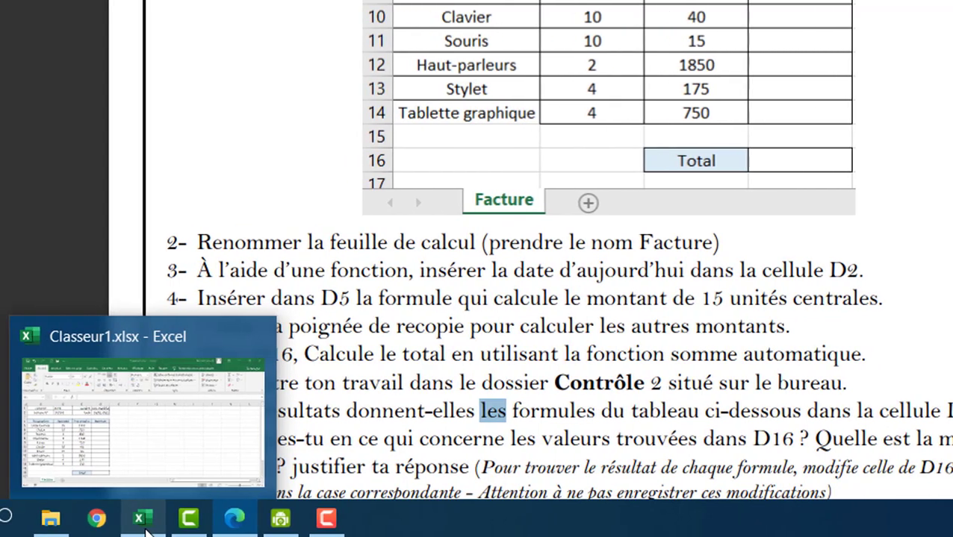
{"action": "left_click", "coordinate": [61, 473]}
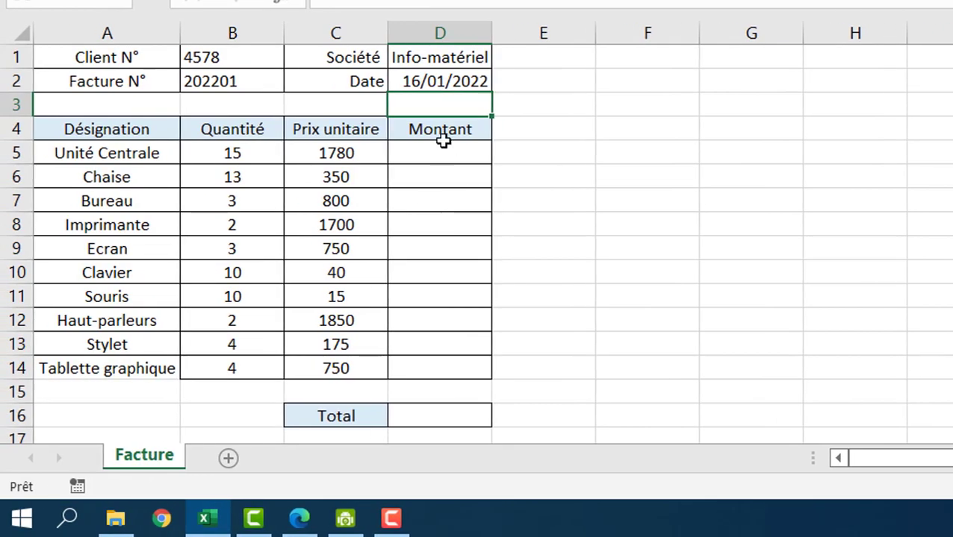
{"action": "left_click", "coordinate": [436, 154]}
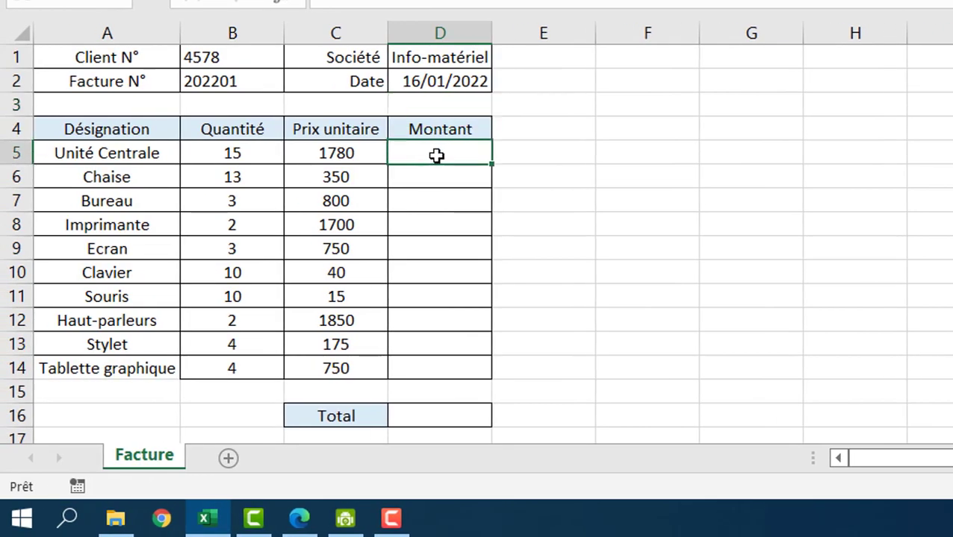
- Enter =B5*C5 in D5 for the Unité Centrale amount of 26700 and recheck it
{"action": "type", "text": "="}
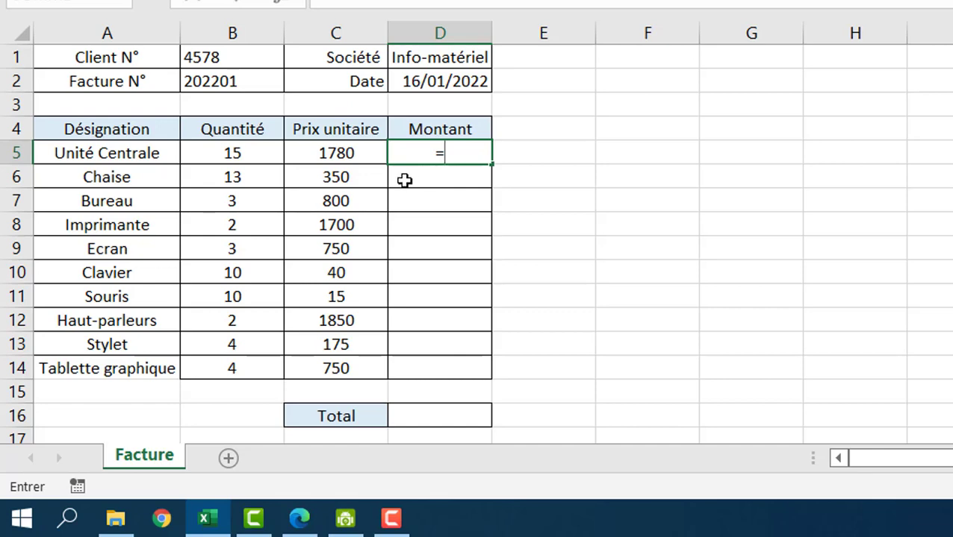
{"action": "left_click", "coordinate": [203, 157]}
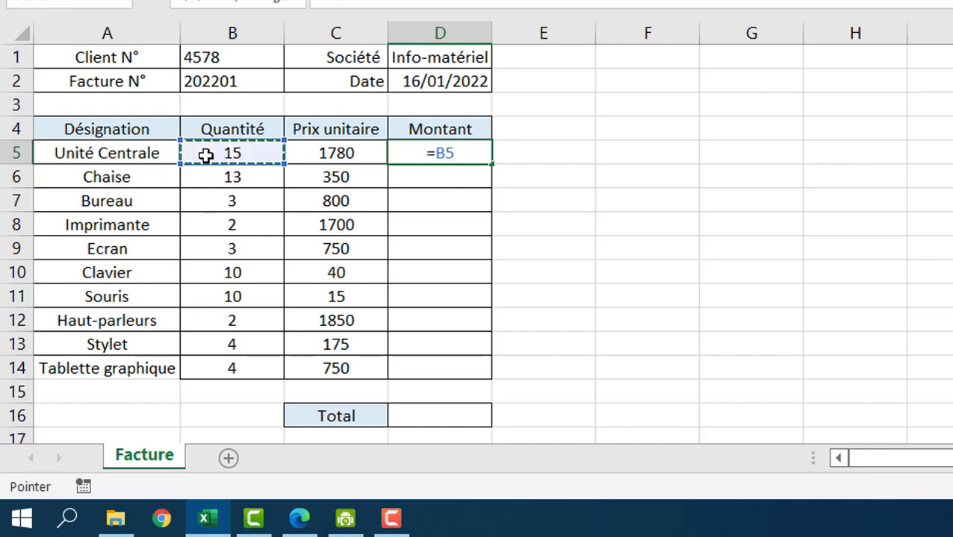
{"action": "type", "text": "*"}
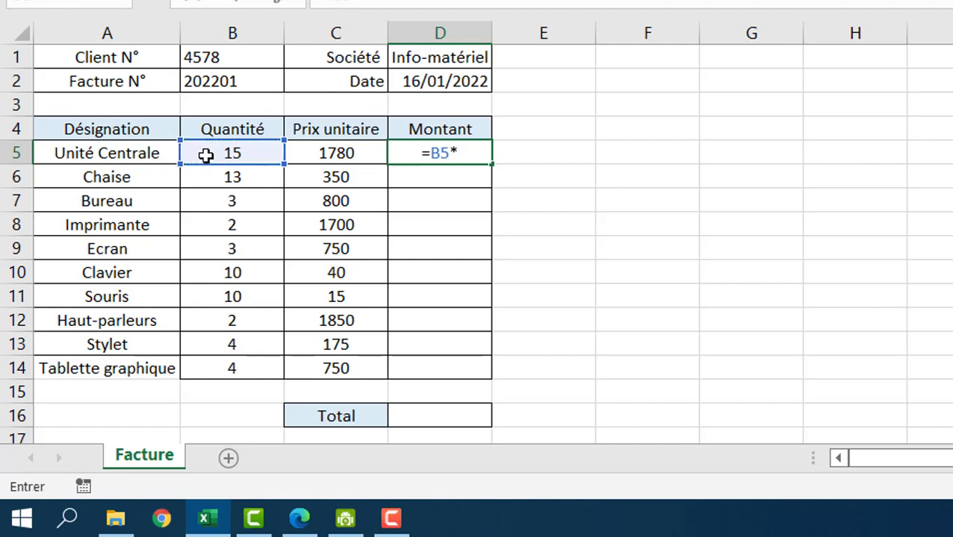
{"action": "left_click", "coordinate": [310, 155]}
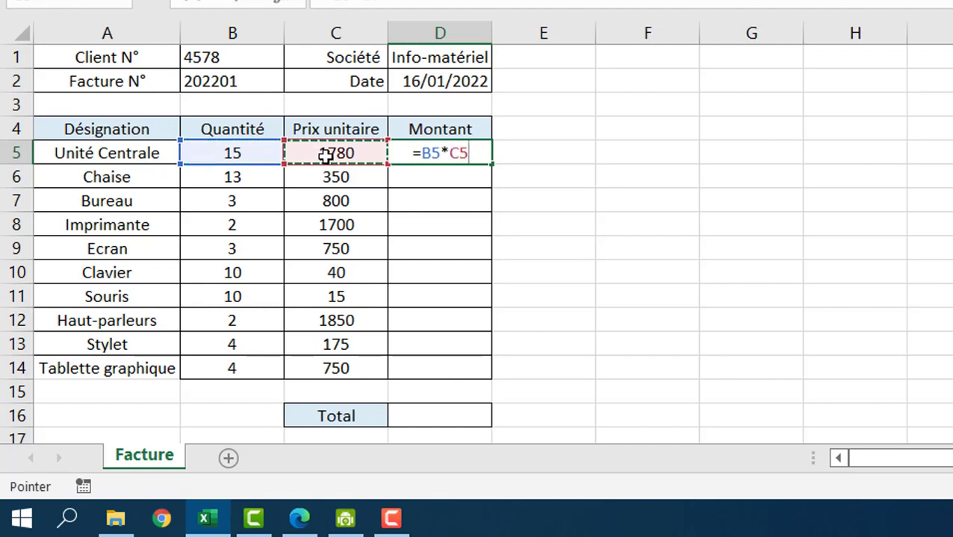
{"action": "key", "text": "Return"}
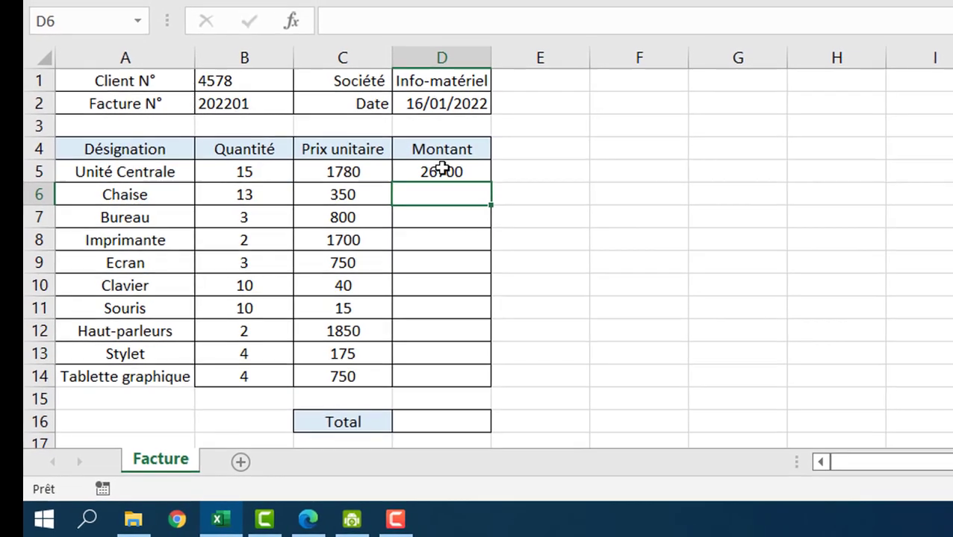
{"action": "left_click", "coordinate": [445, 154]}
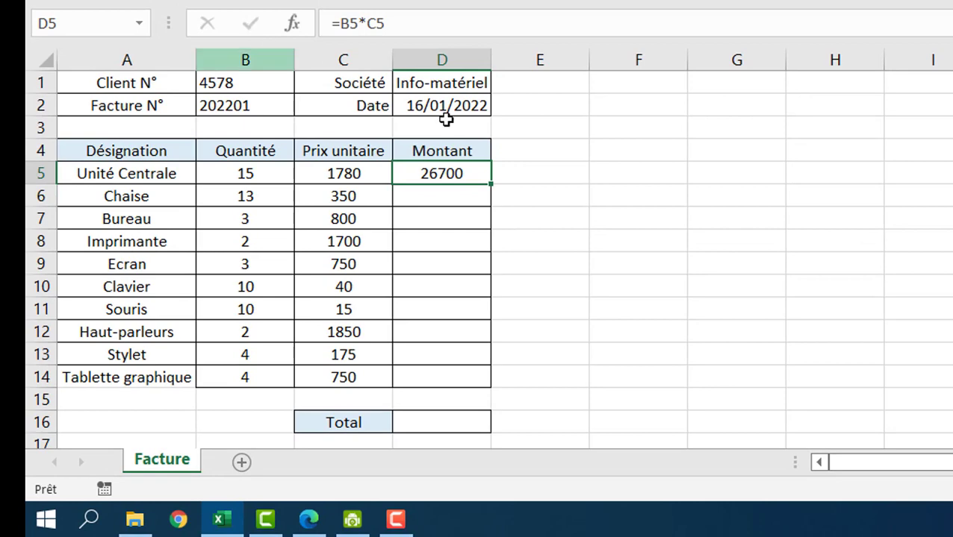
{"action": "double_click", "coordinate": [451, 172]}
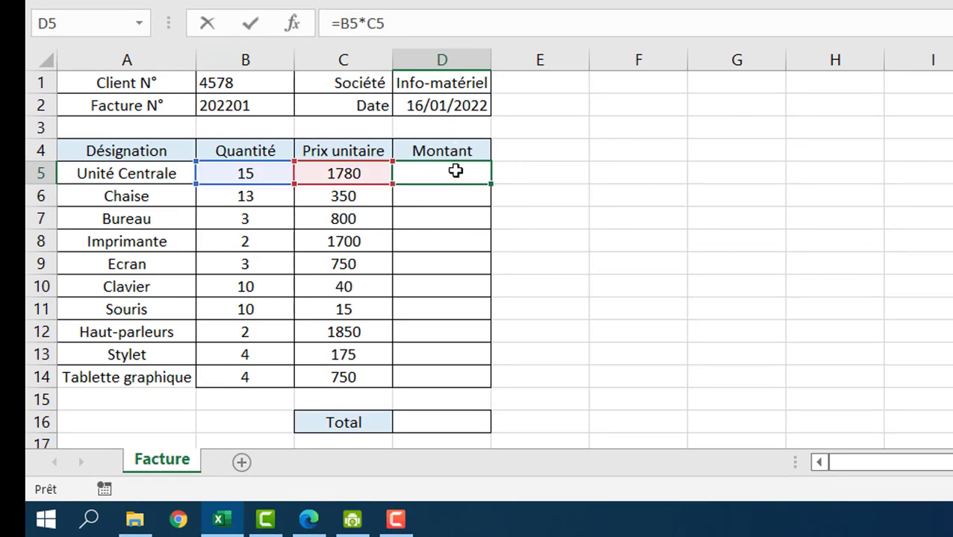
{"action": "left_click", "coordinate": [252, 27]}
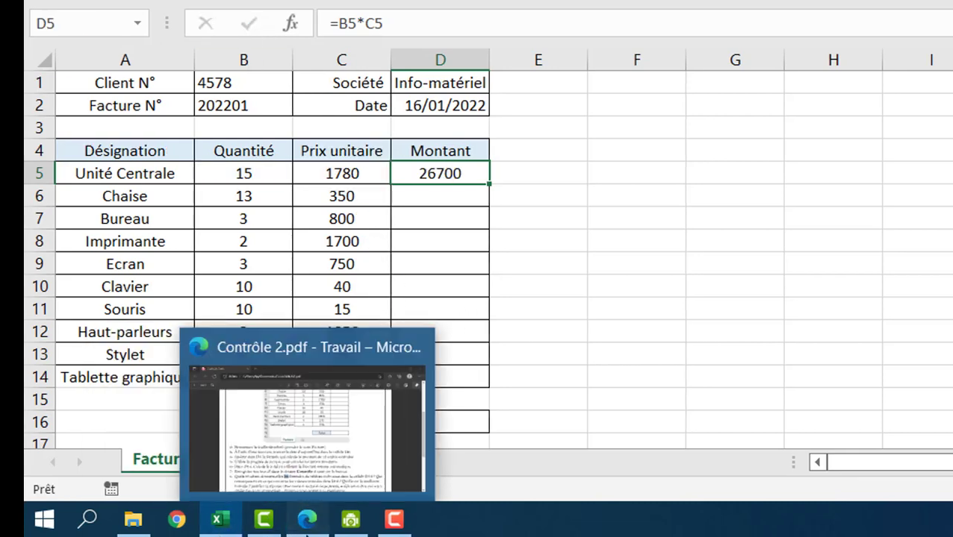
{"action": "left_click", "coordinate": [308, 521]}
- Review the PDF's Formule/Résultat table and fill-handle task, then return to Excel
{"action": "scroll", "coordinate": [172, 339], "scroll_direction": "down", "scroll_amount": 2}
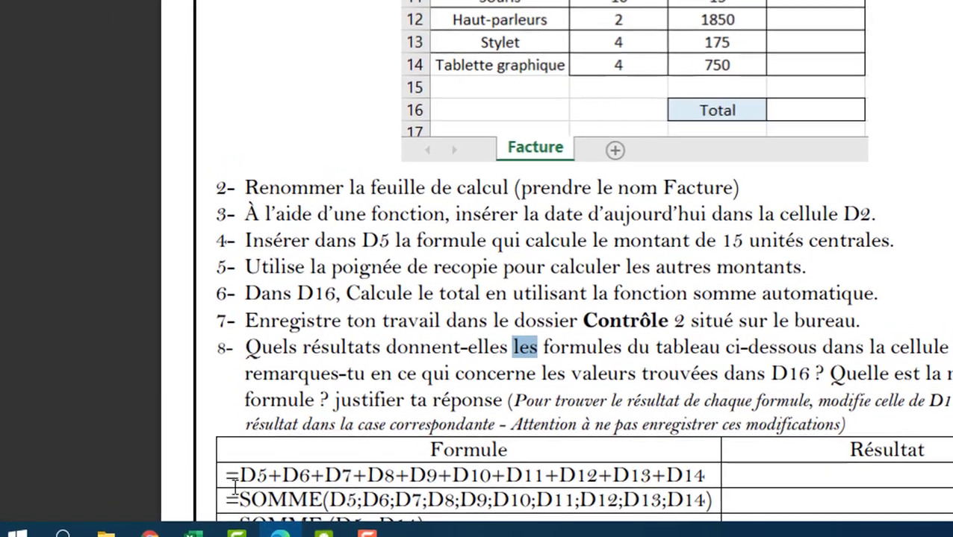
{"action": "left_click", "coordinate": [34, 521]}
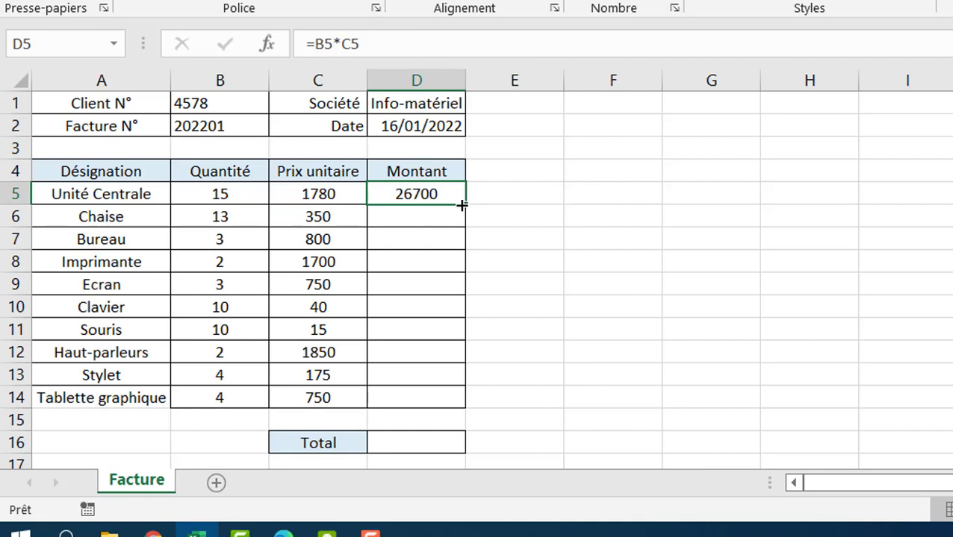
- Fill the =B5*C5 formula from D5 down through D14
{"action": "left_click_drag", "start_coordinate": [465, 205], "coordinate": [439, 368]}
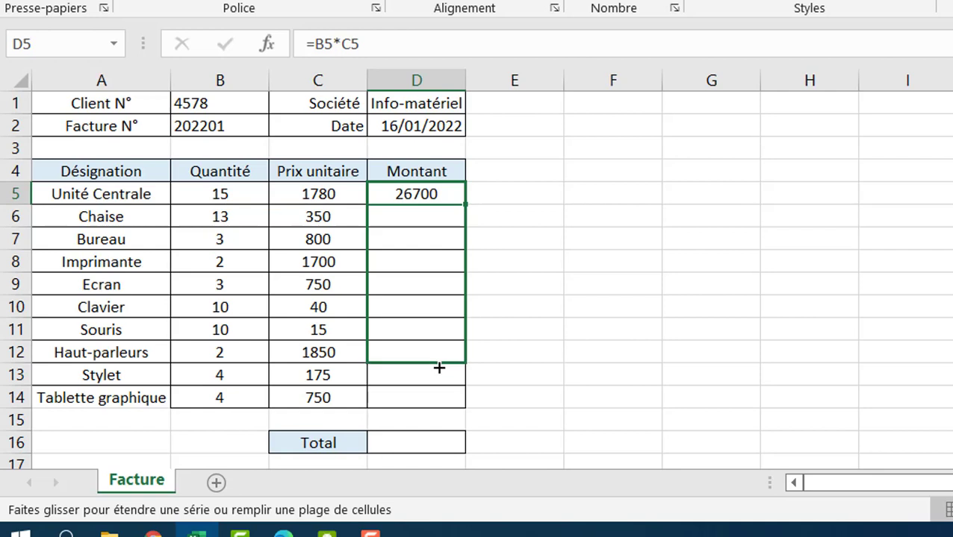
{"action": "left_click_drag", "start_coordinate": [437, 370], "coordinate": [427, 403]}
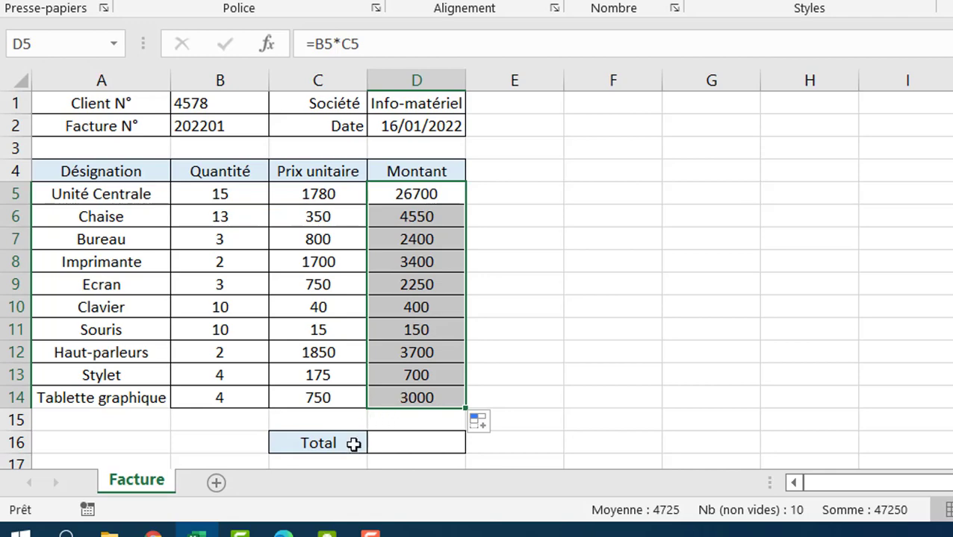
{"action": "mouse_move", "coordinate": [193, 531]}
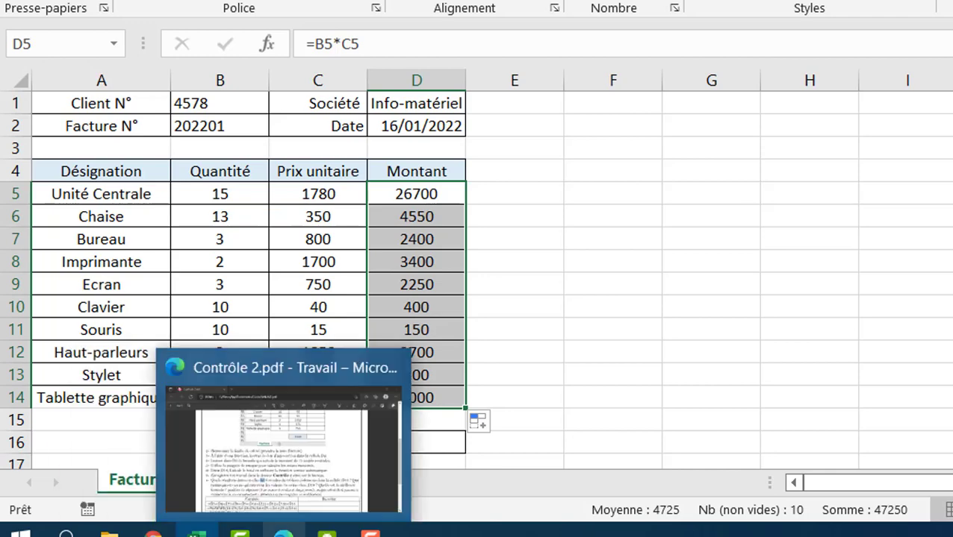
{"action": "left_click", "coordinate": [283, 530]}
{"action": "scroll", "coordinate": [361, 315], "scroll_direction": "down", "scroll_amount": 2}
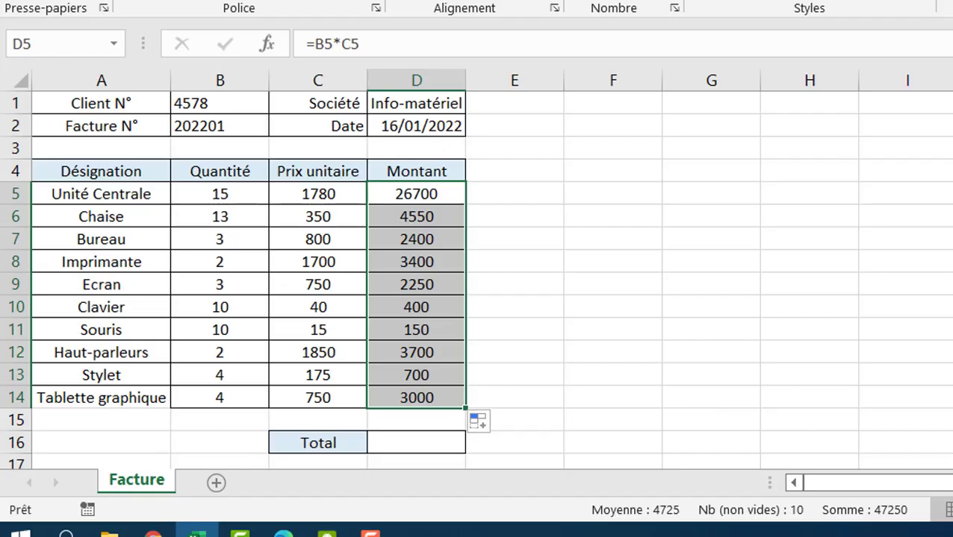
{"action": "left_click", "coordinate": [197, 530]}
{"action": "scroll", "coordinate": [412, 395], "scroll_direction": "down", "scroll_amount": 1}
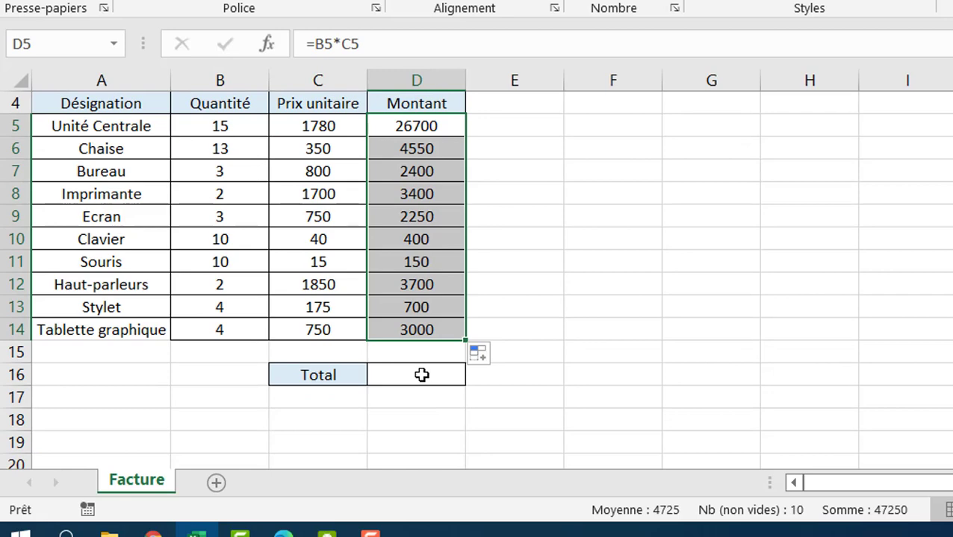
- Enter =SOMME(D5:D14) in D16 for a total of 47250
{"action": "left_click", "coordinate": [419, 376]}
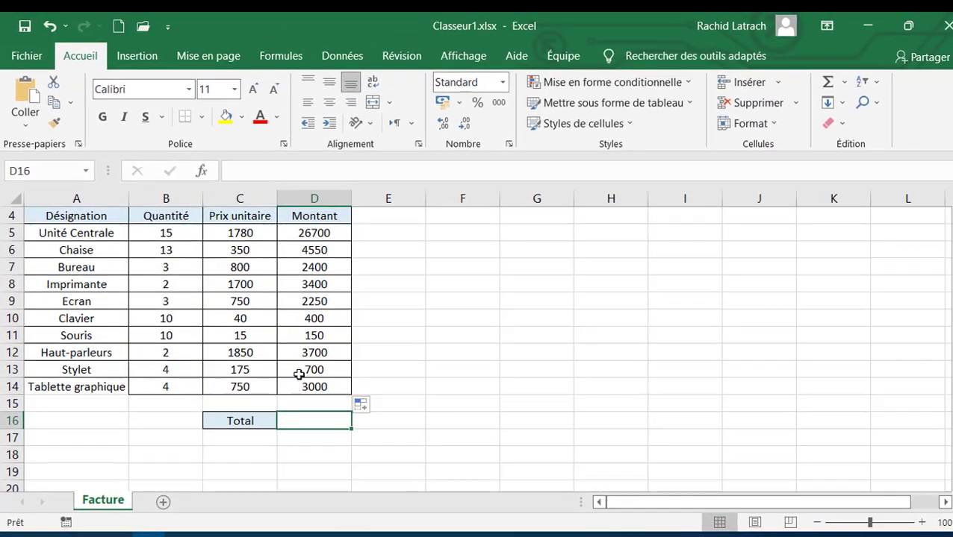
{"action": "left_click", "coordinate": [844, 82]}
{"action": "left_click", "coordinate": [851, 105]}
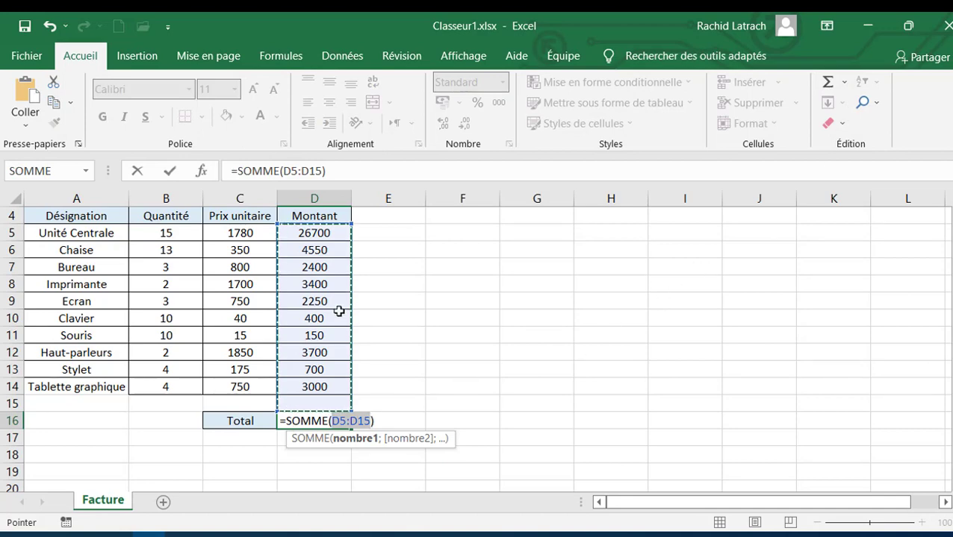
{"action": "left_click_drag", "start_coordinate": [319, 234], "coordinate": [305, 382]}
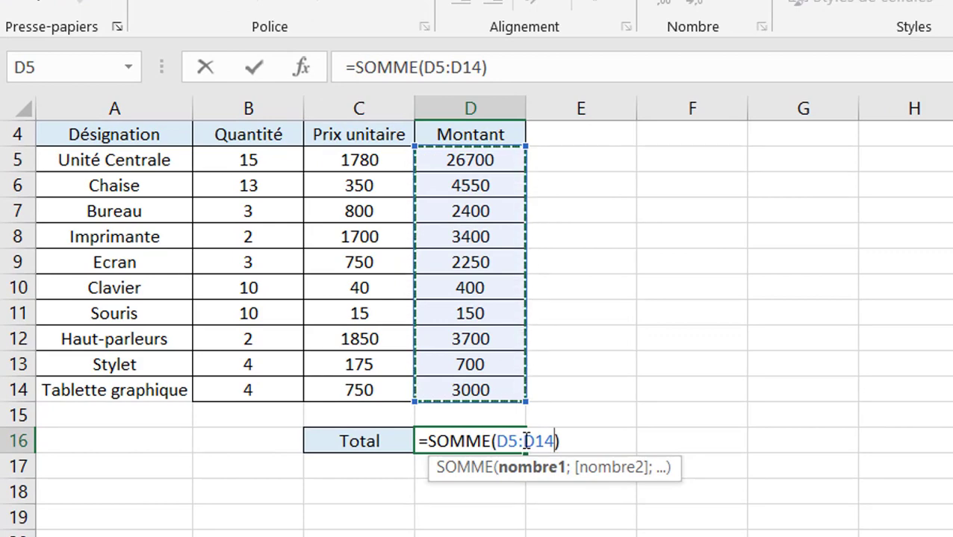
{"action": "key", "text": "ctrl+Return"}
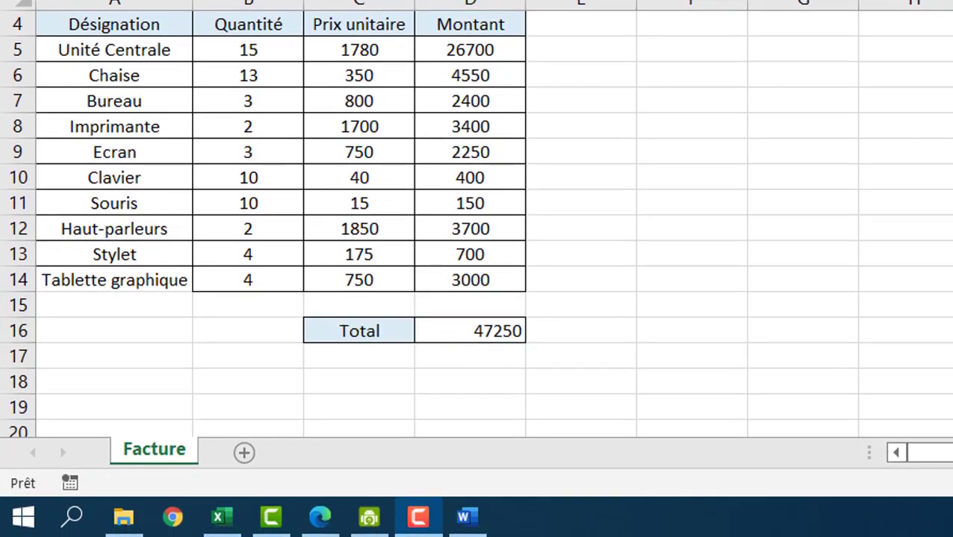
- Bring the exam PDF forward to read task 7 on saving to Contrôle 2
{"action": "left_click", "coordinate": [319, 517]}
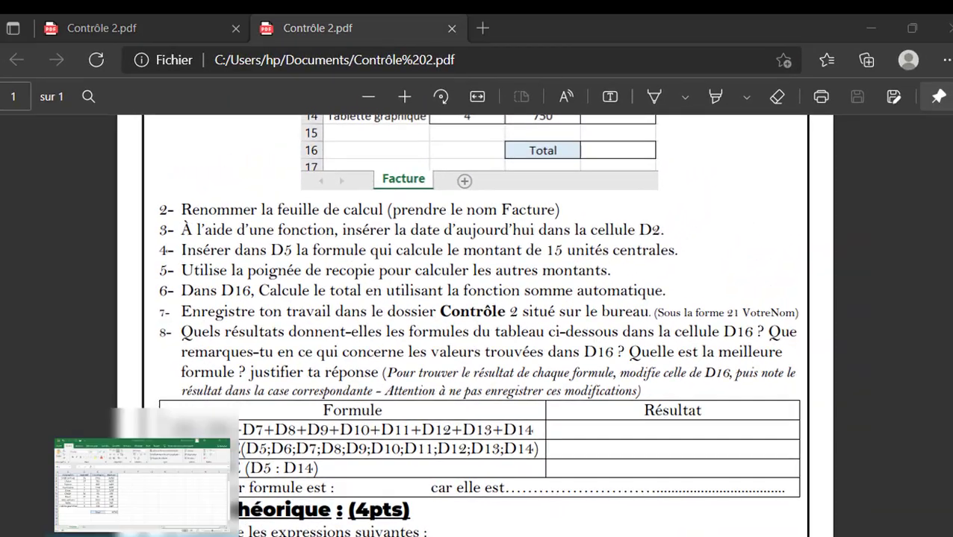
- Start Save As and browse to the Contrôle 2 folder on the desktop
{"action": "left_click", "coordinate": [142, 534]}
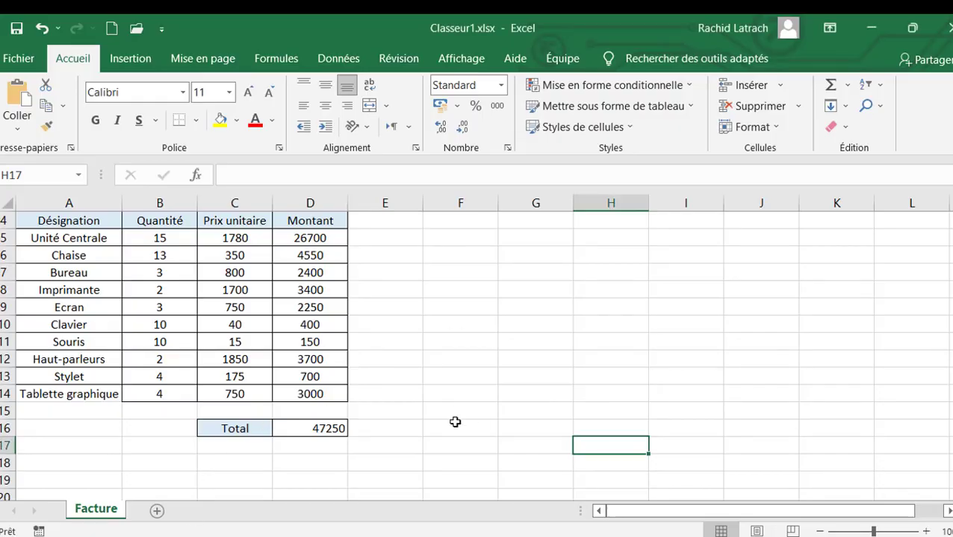
{"action": "left_click", "coordinate": [15, 62]}
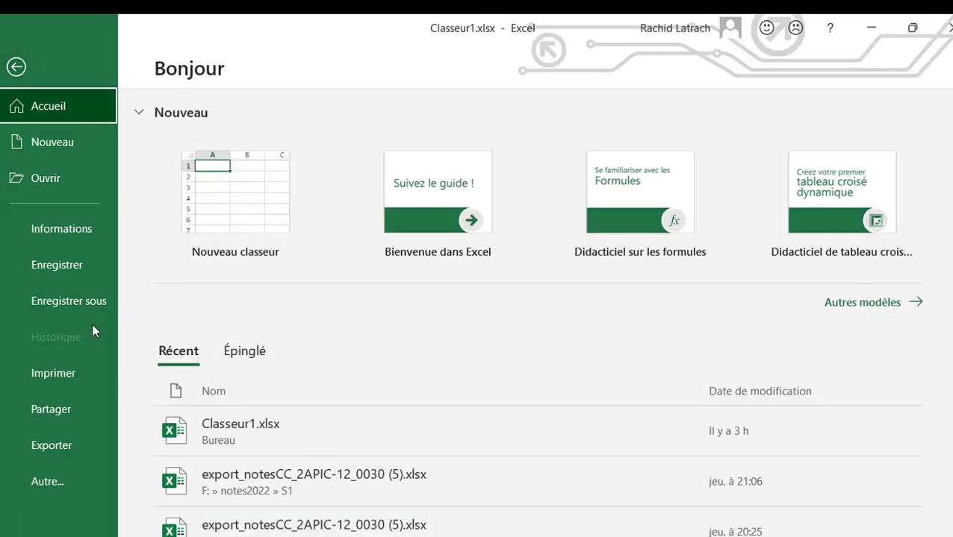
{"action": "left_click", "coordinate": [69, 300]}
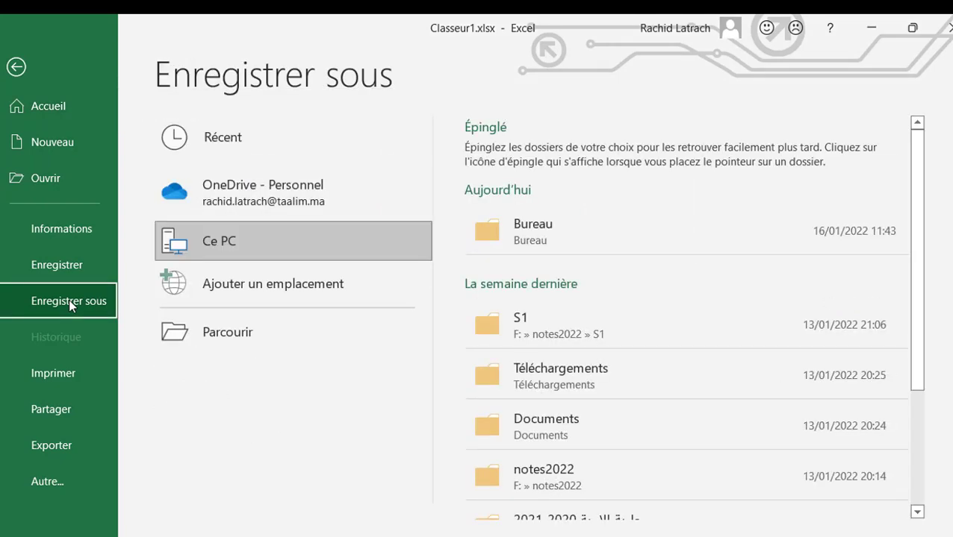
{"action": "left_click", "coordinate": [233, 336]}
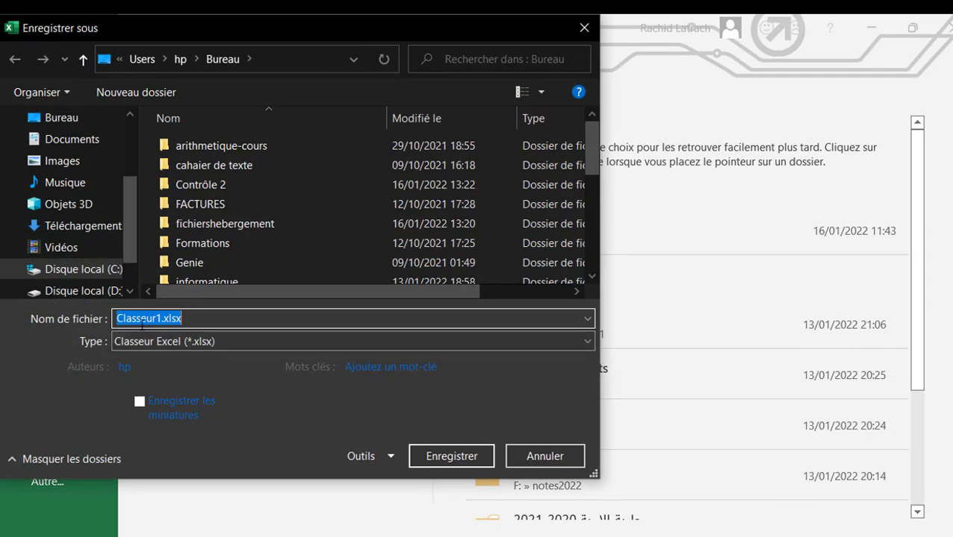
{"action": "left_click", "coordinate": [71, 123]}
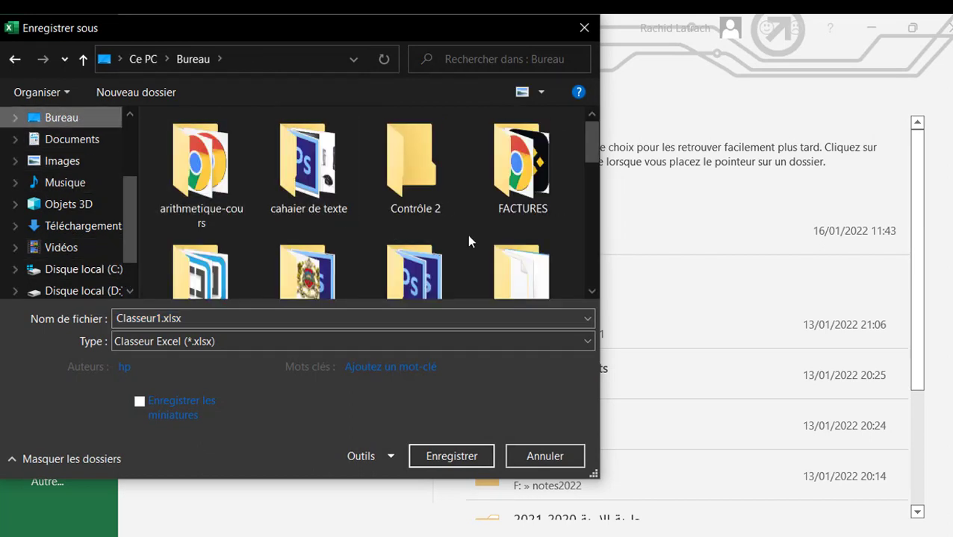
{"action": "double_click", "coordinate": [410, 179]}
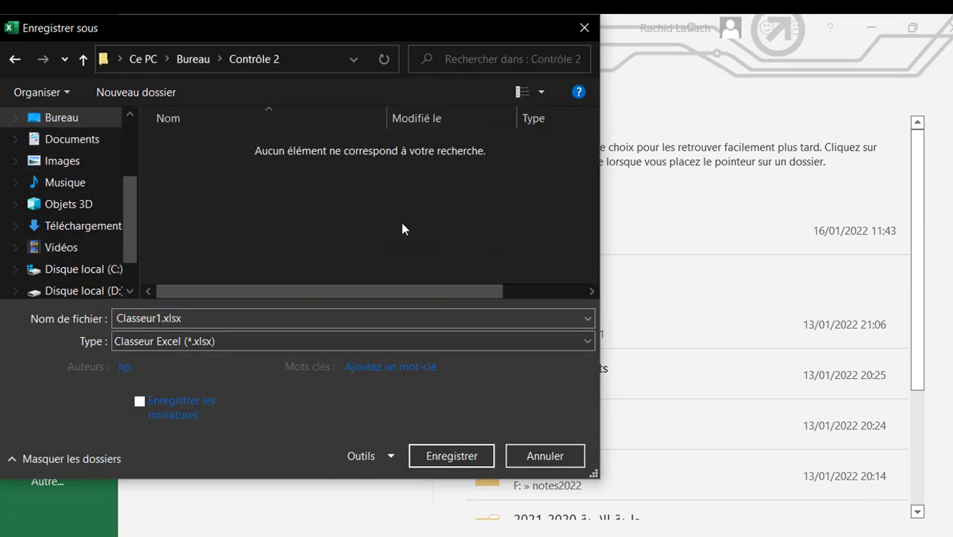
- Name the file 21 followed by the student's full name and save it
{"action": "double_click", "coordinate": [189, 315]}
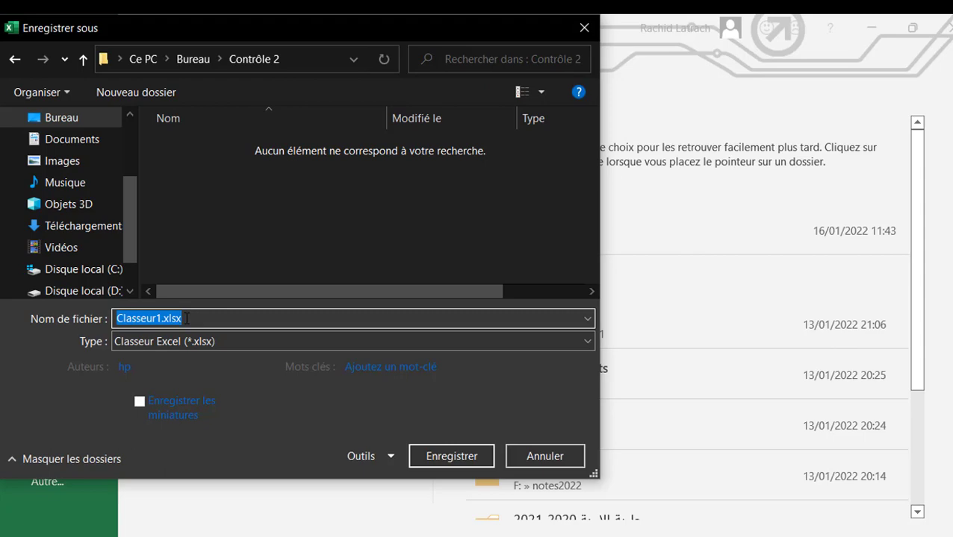
{"action": "type", "text": "21"}
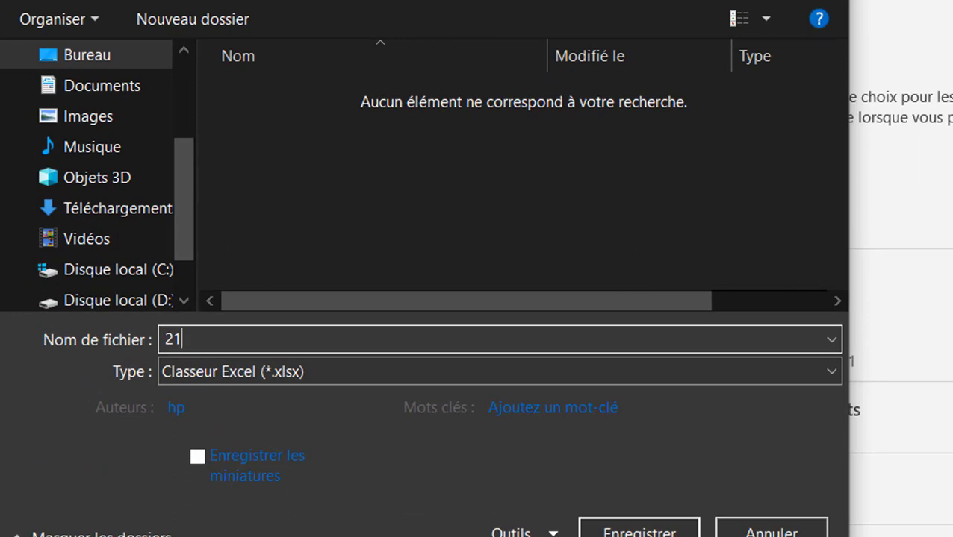
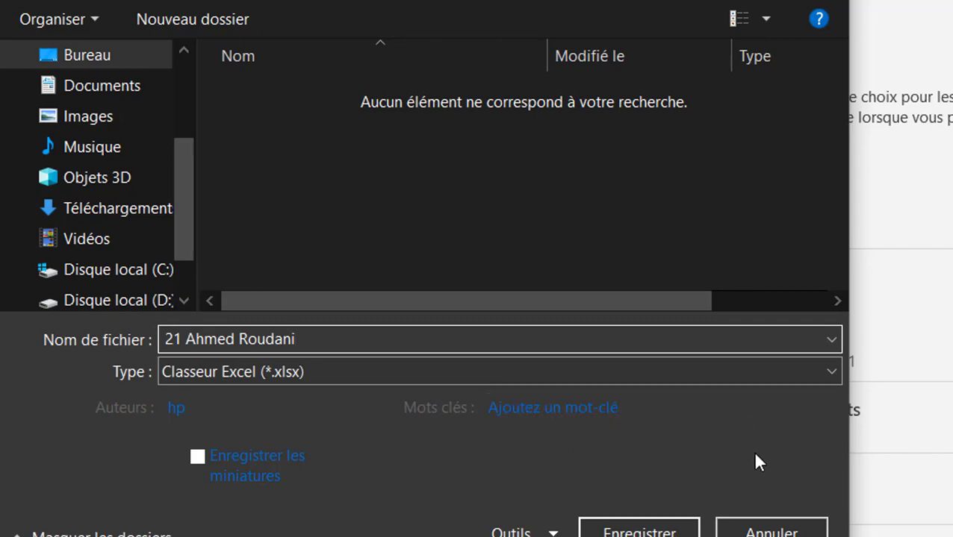
{"action": "left_click", "coordinate": [619, 504]}
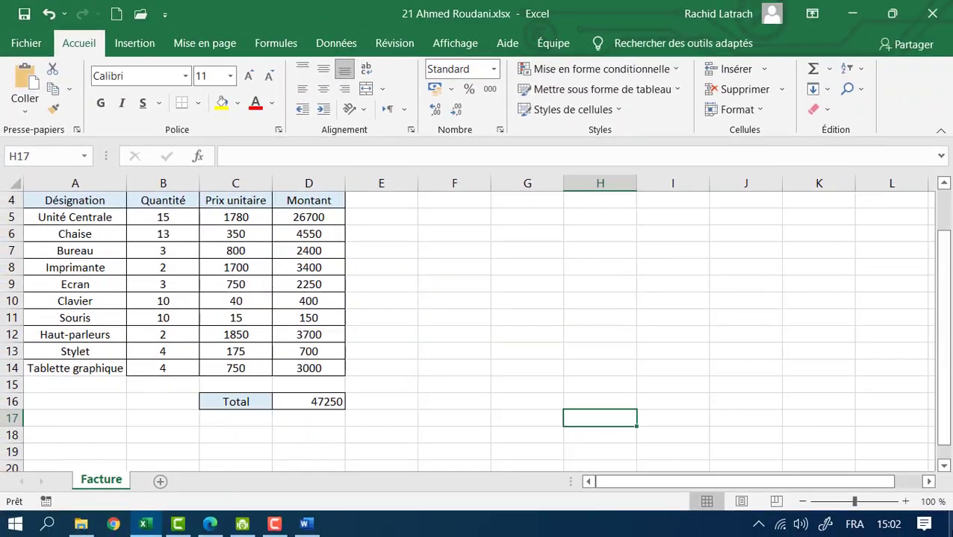
- Confirm the 11 Ko workbook is in the Contrôle 2 folder, then close the folder
{"action": "left_click", "coordinate": [950, 524]}
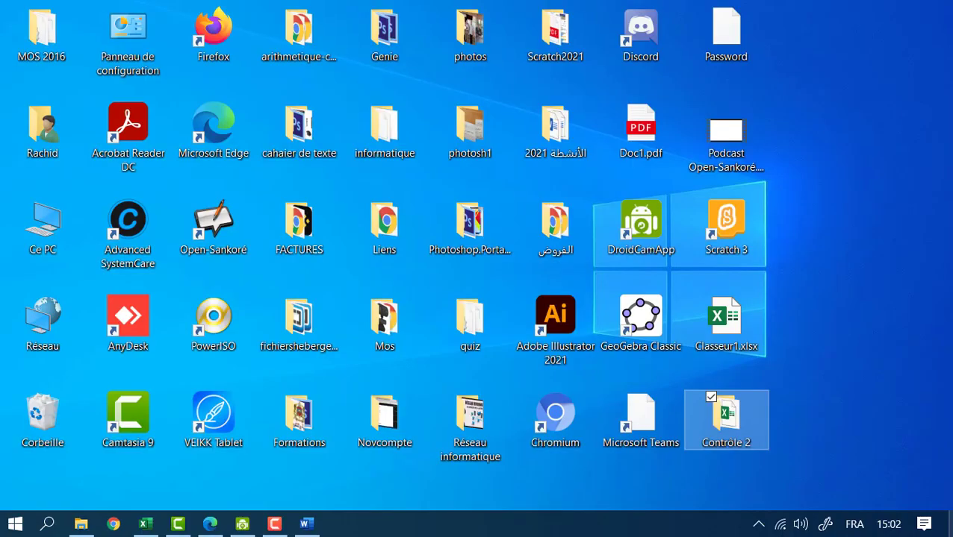
{"action": "double_click", "coordinate": [721, 424]}
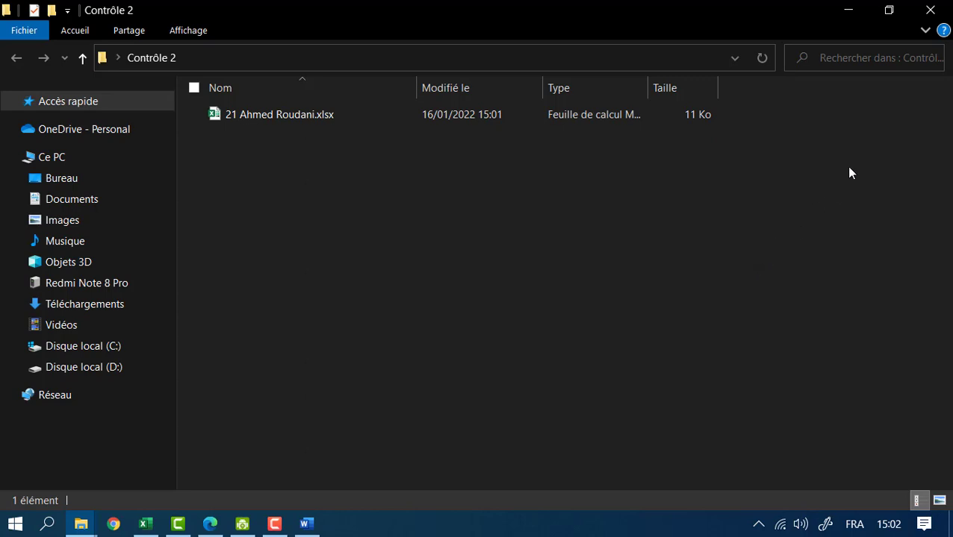
{"action": "left_click", "coordinate": [930, 9]}
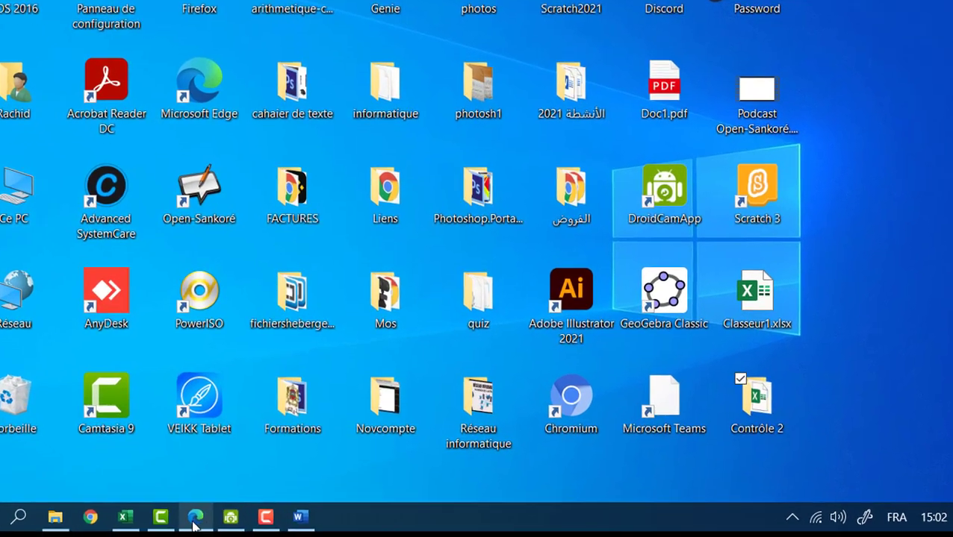
- Return to the exam PDF in Edge and scroll to question 8 and the Partie théorique
{"action": "left_click", "coordinate": [210, 524]}
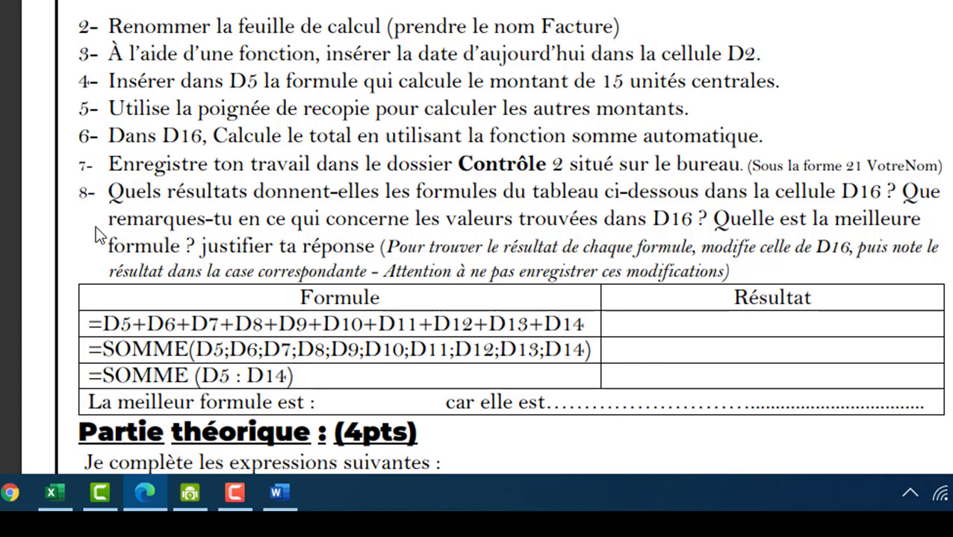
{"action": "scroll", "coordinate": [87, 209], "scroll_direction": "down", "scroll_amount": 3}
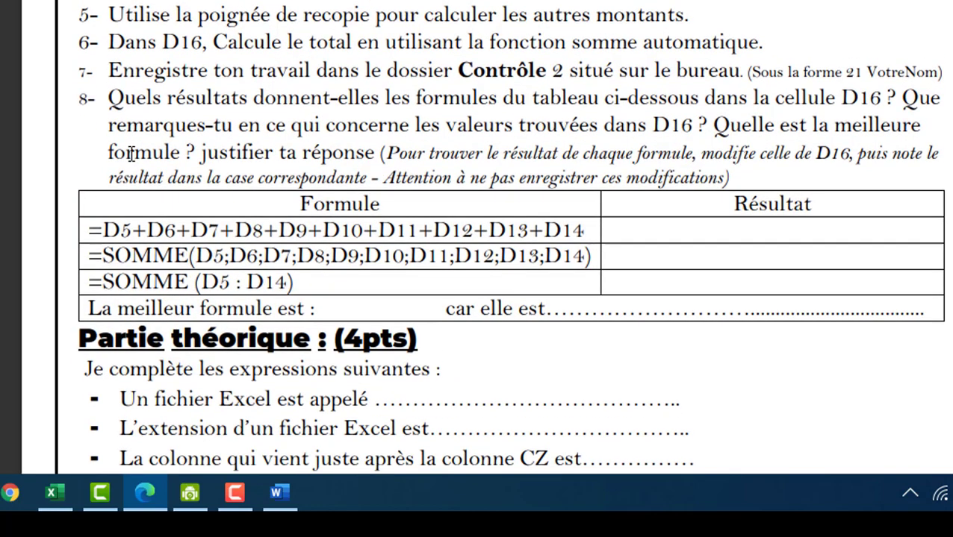
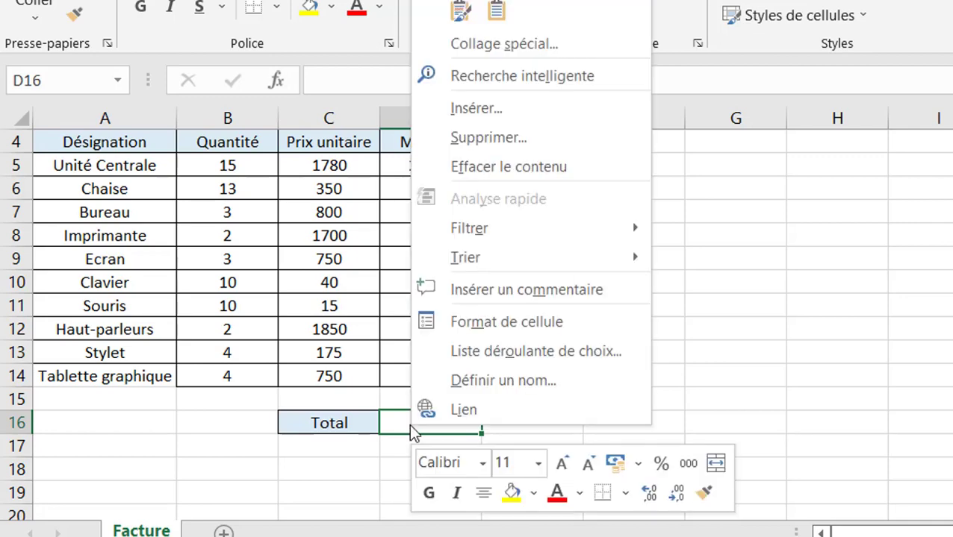
- Paste =D5+D6+…+D14 into D16 and confirm it, giving a total of 47250
{"action": "left_click", "coordinate": [495, 15]}
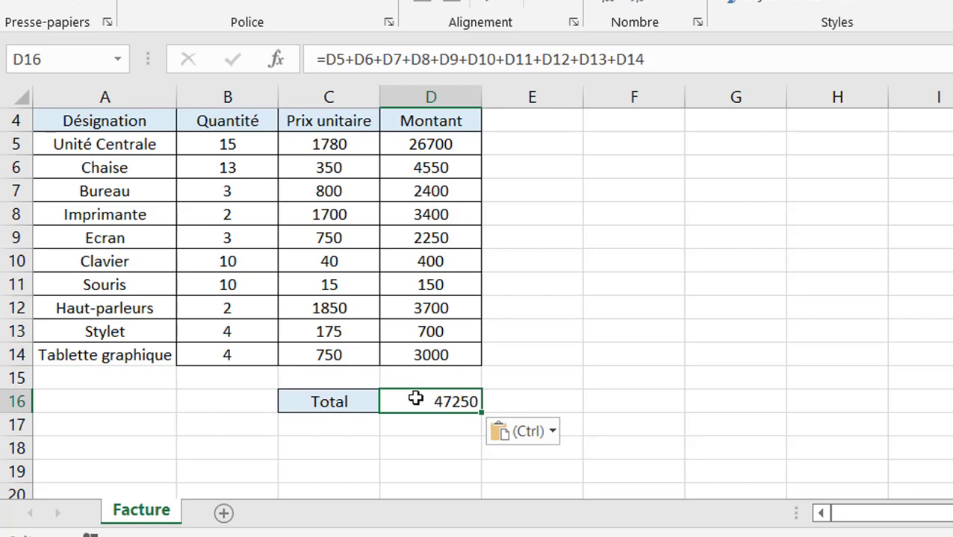
{"action": "double_click", "coordinate": [415, 400]}
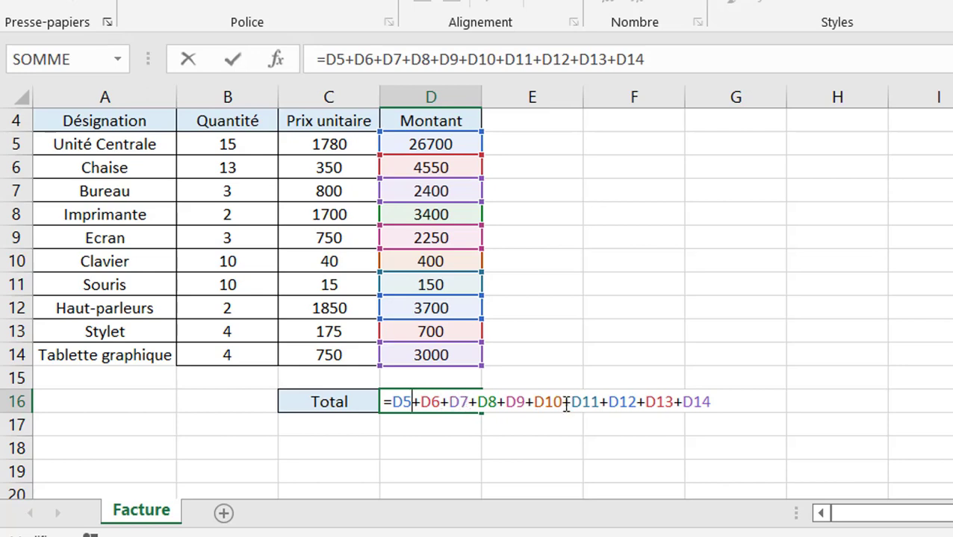
{"action": "left_click", "coordinate": [234, 63]}
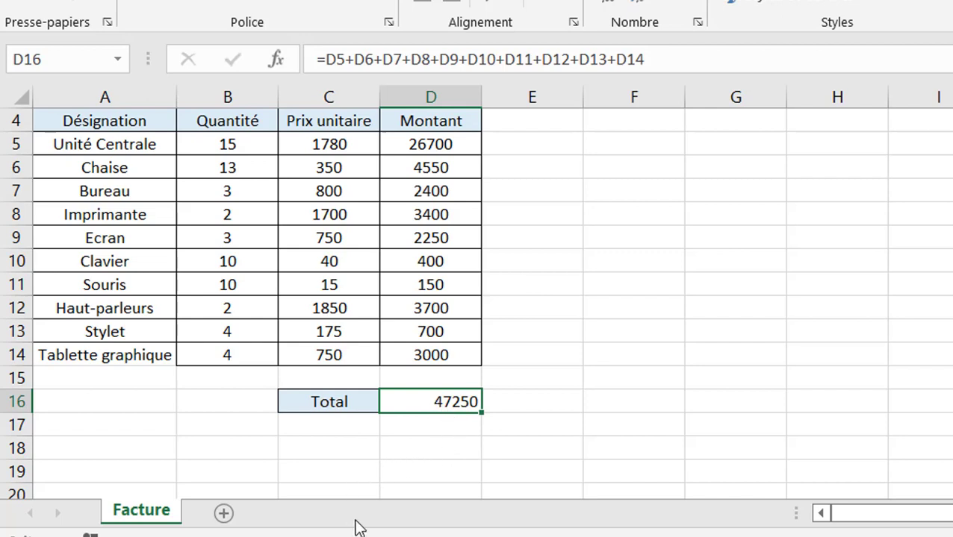
{"action": "left_click", "coordinate": [295, 536]}
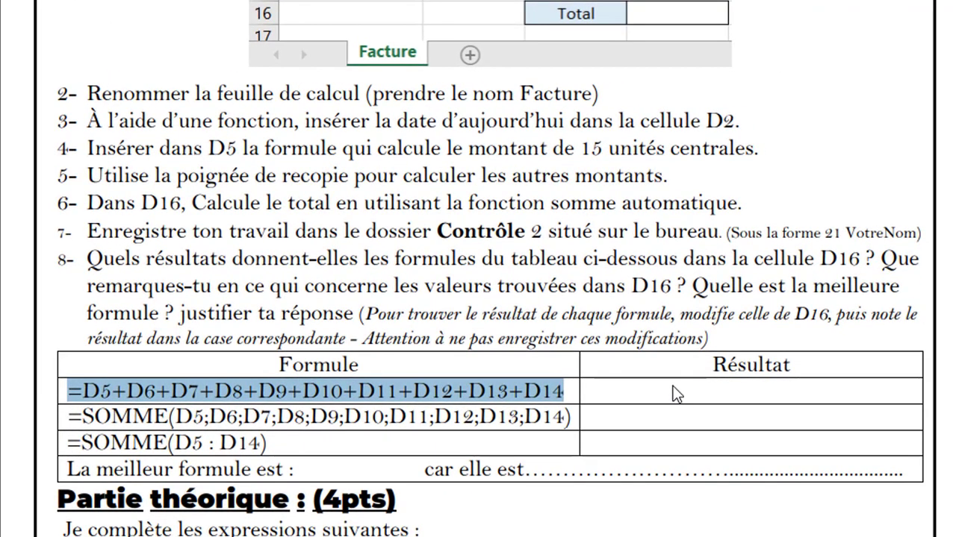
- Write 47250 into the first formula's Résultat cell on the exam PDF
{"action": "left_click", "coordinate": [672, 393]}
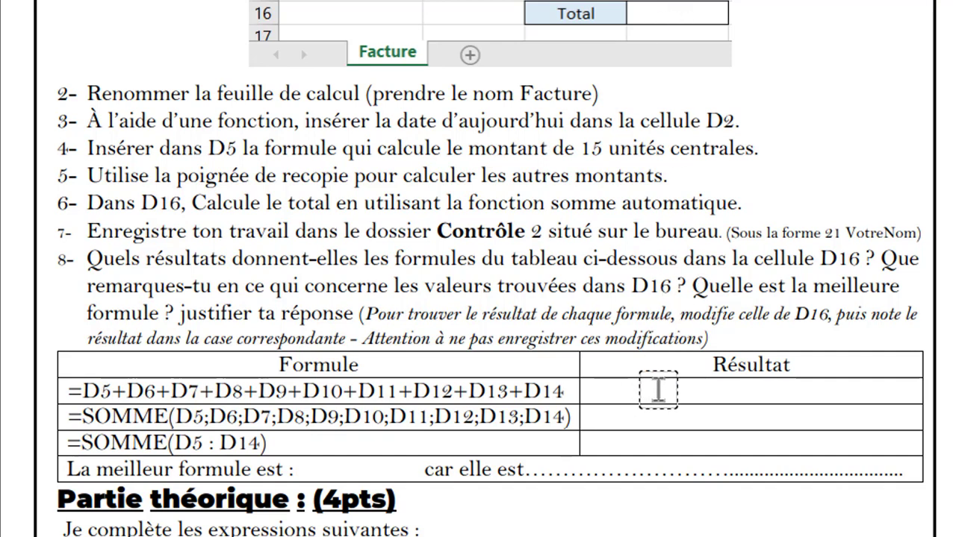
{"action": "left_click", "coordinate": [800, 423]}
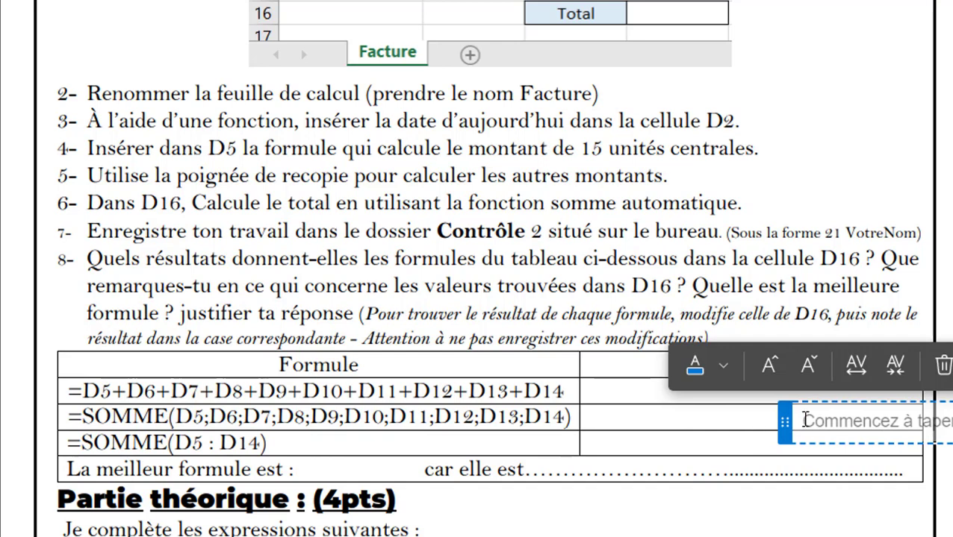
{"action": "type", "text": "47250"}
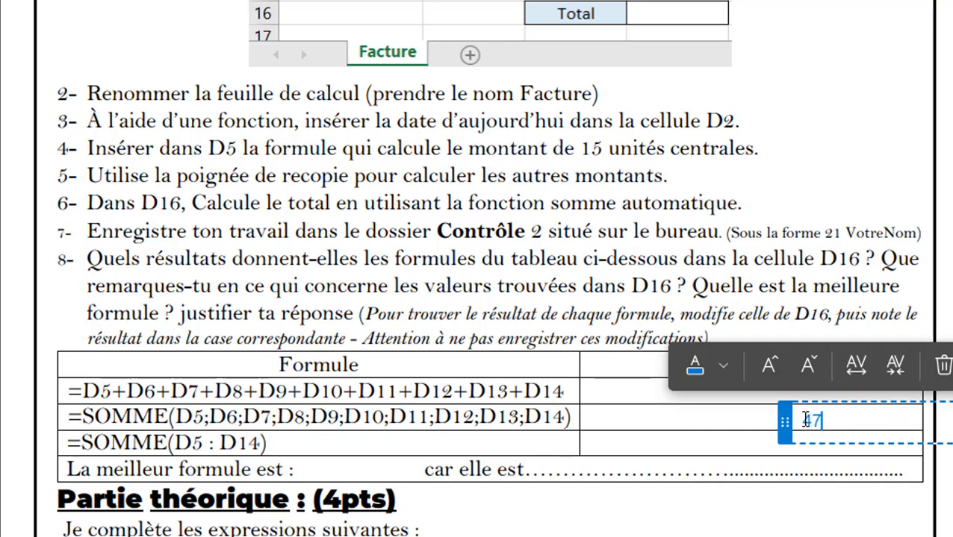
{"action": "left_click", "coordinate": [716, 434]}
{"action": "left_click", "coordinate": [808, 423]}
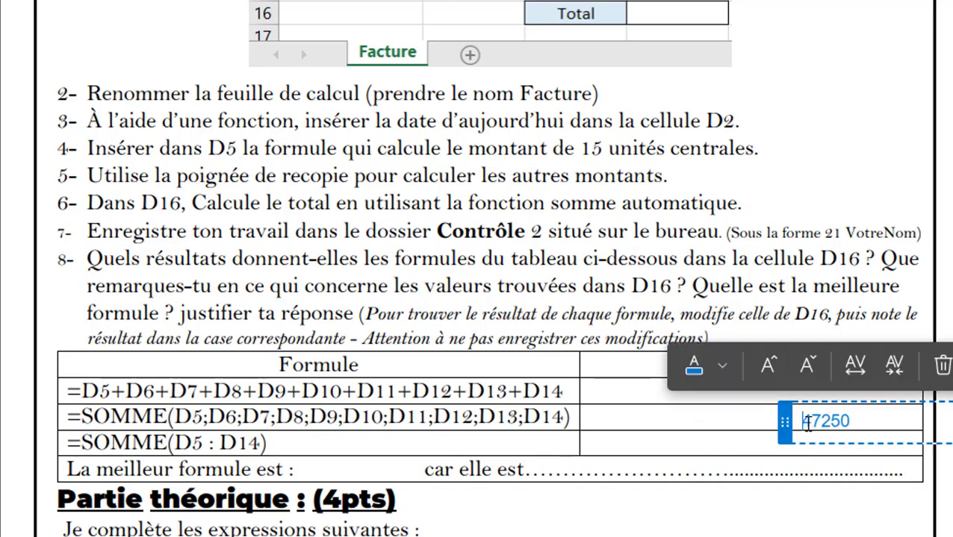
{"action": "left_click_drag", "start_coordinate": [784, 423], "coordinate": [719, 387]}
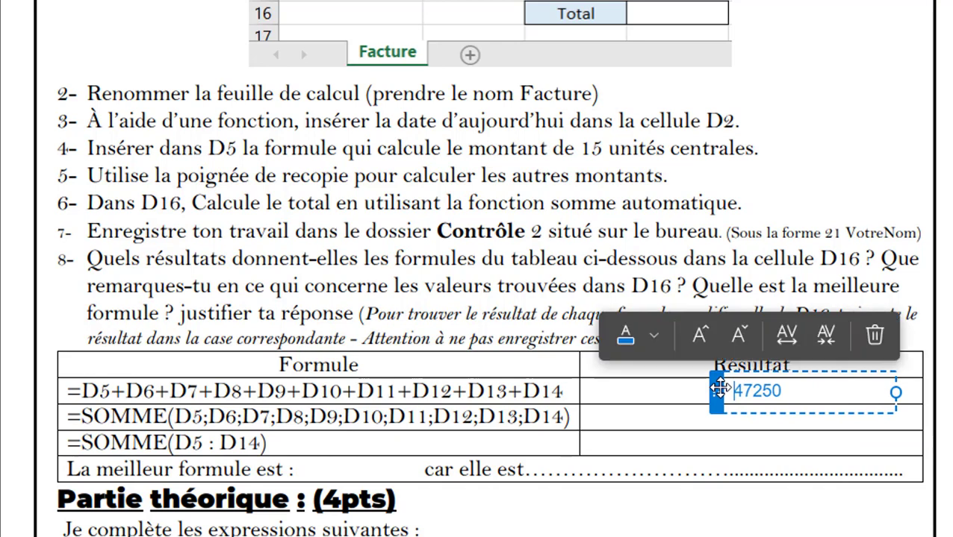
{"action": "left_click", "coordinate": [898, 425]}
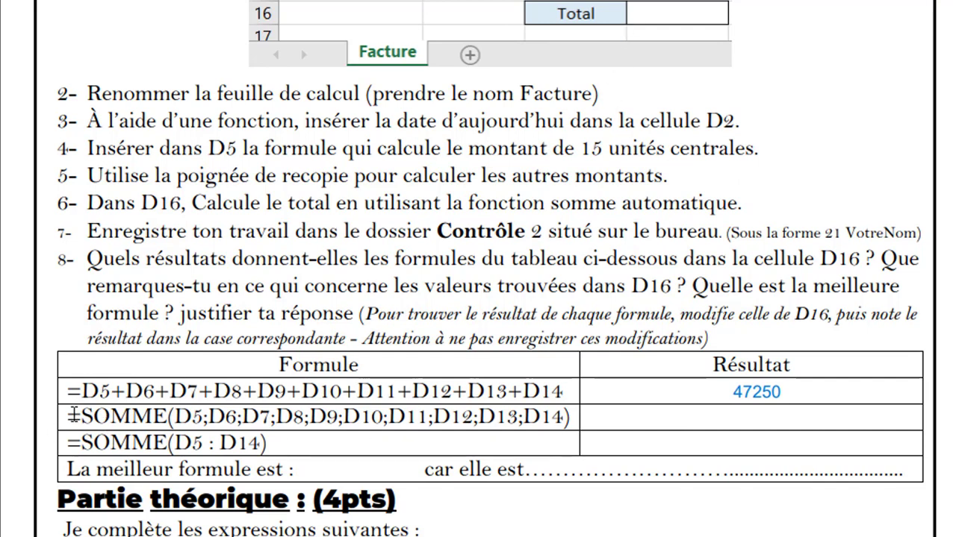
- Copy the second test formula =SOMME(D5;…;D14) from the exam table
{"action": "left_click_drag", "start_coordinate": [66, 420], "coordinate": [577, 419]}
{"action": "key", "text": "ctrl+c"}
{"action": "right_click", "coordinate": [478, 418]}
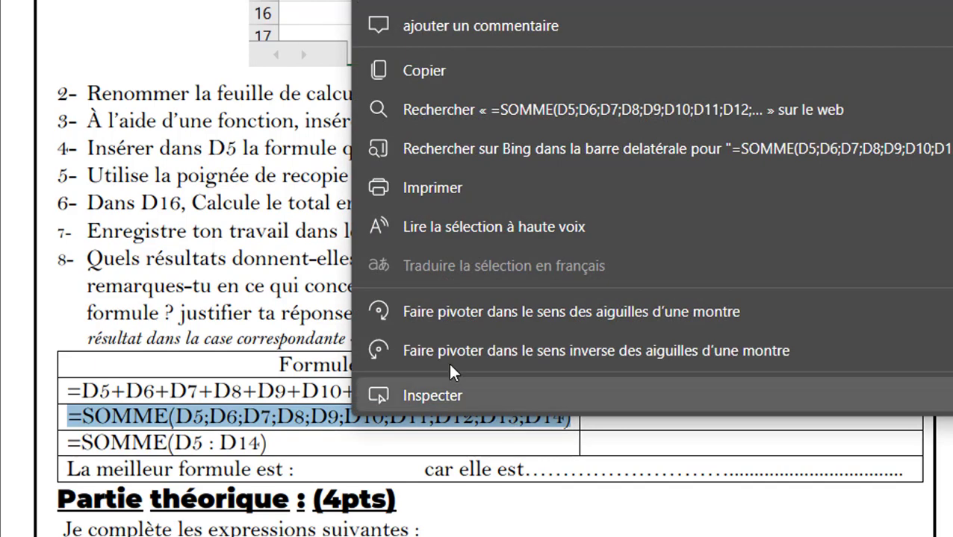
{"action": "left_click", "coordinate": [462, 63]}
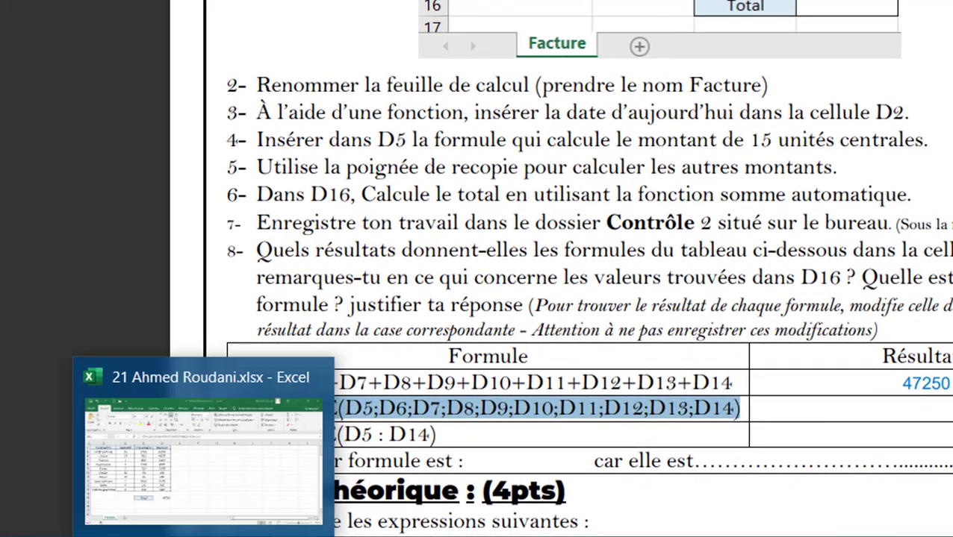
{"action": "left_click", "coordinate": [332, 462]}
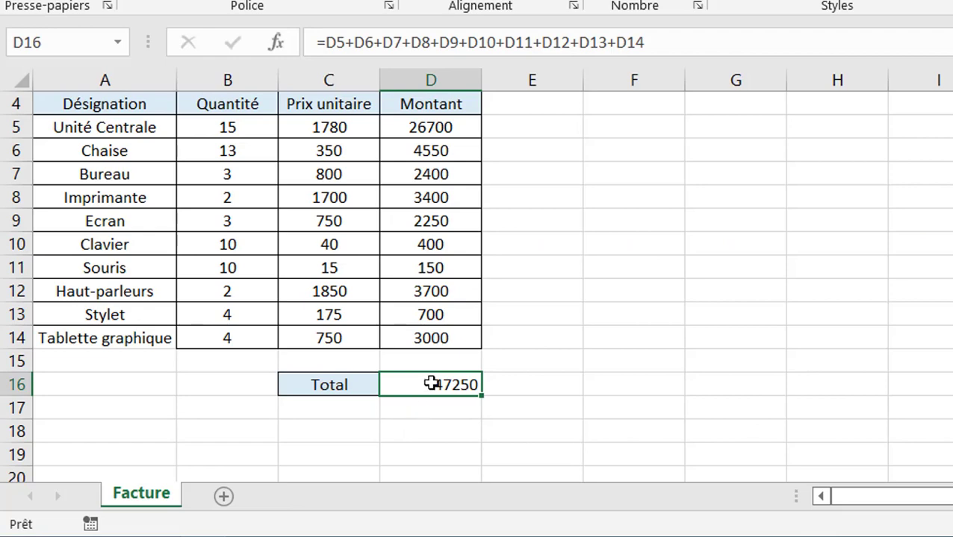
- Replace D16 with the pasted =SOMME(D5;D6;…;D14) formula, still totalling 47250
{"action": "key", "text": "Delete"}
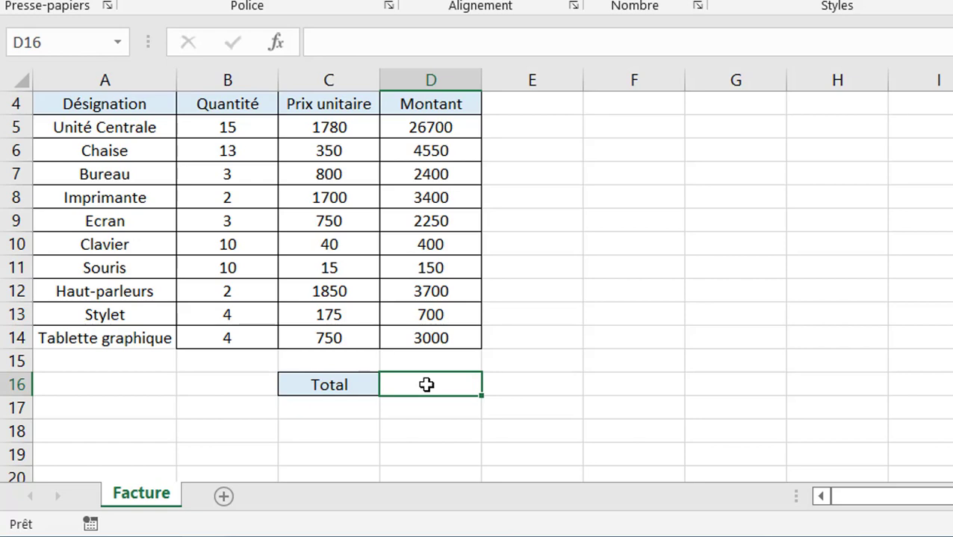
{"action": "key", "text": "ctrl+v"}
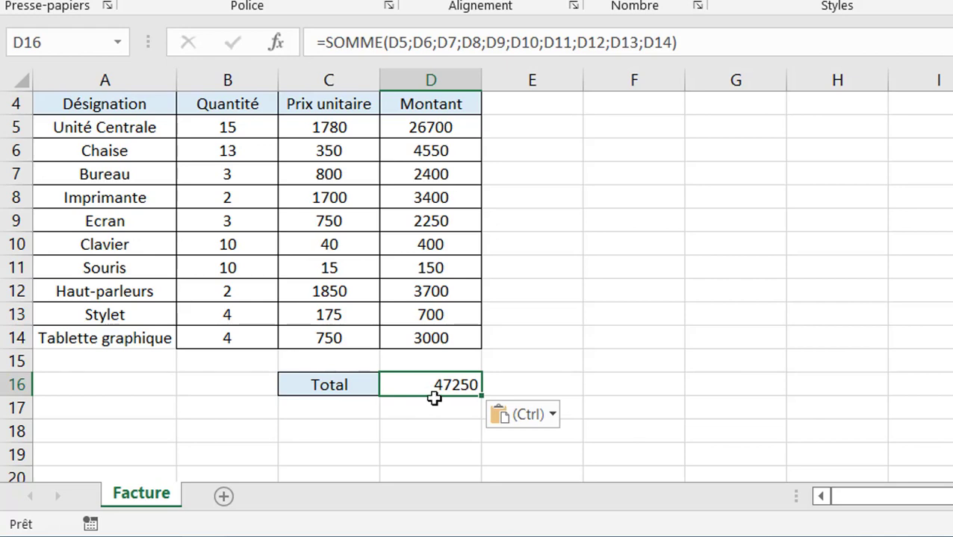
{"action": "double_click", "coordinate": [417, 383]}
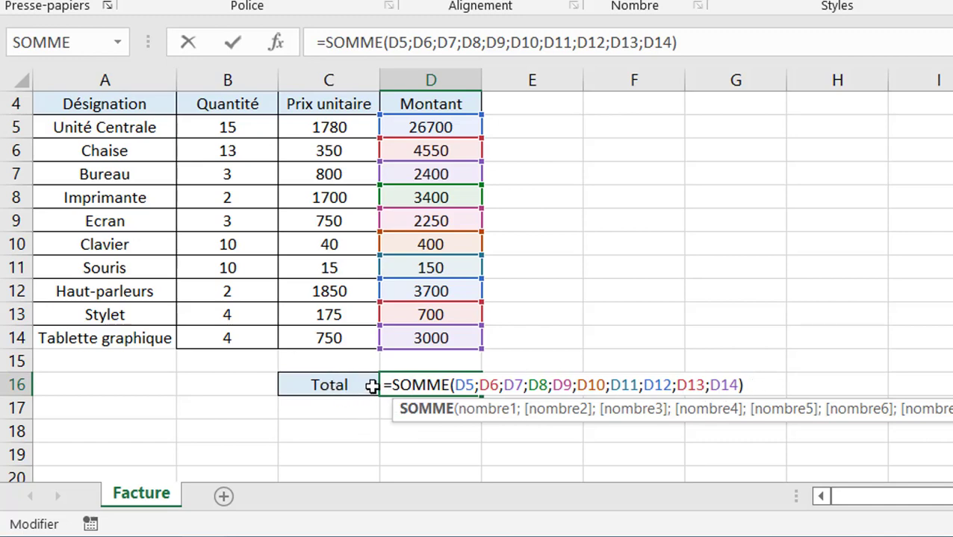
{"action": "key", "text": "Return"}
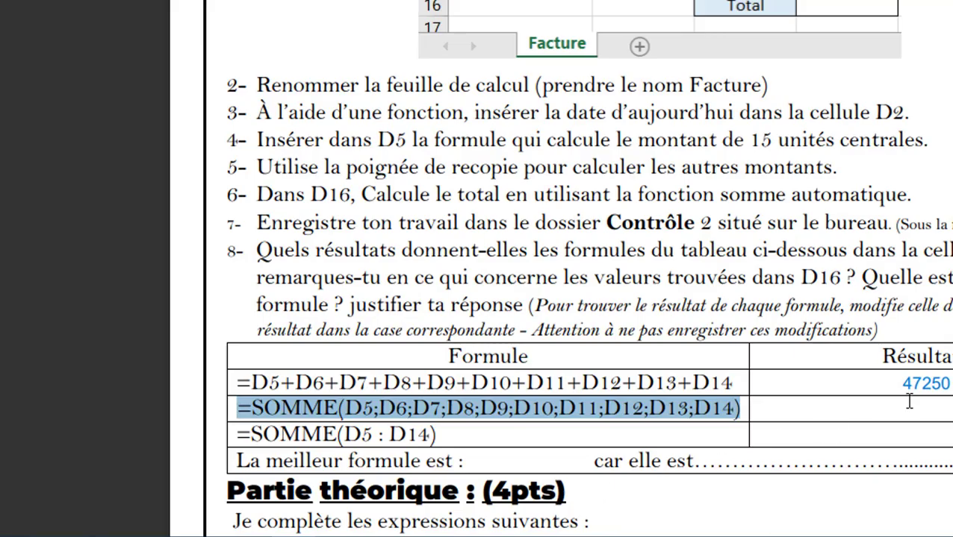
- Write 47250 into the second SOMME formula's Résultat cell on the exam PDF
{"action": "left_click", "coordinate": [909, 401]}
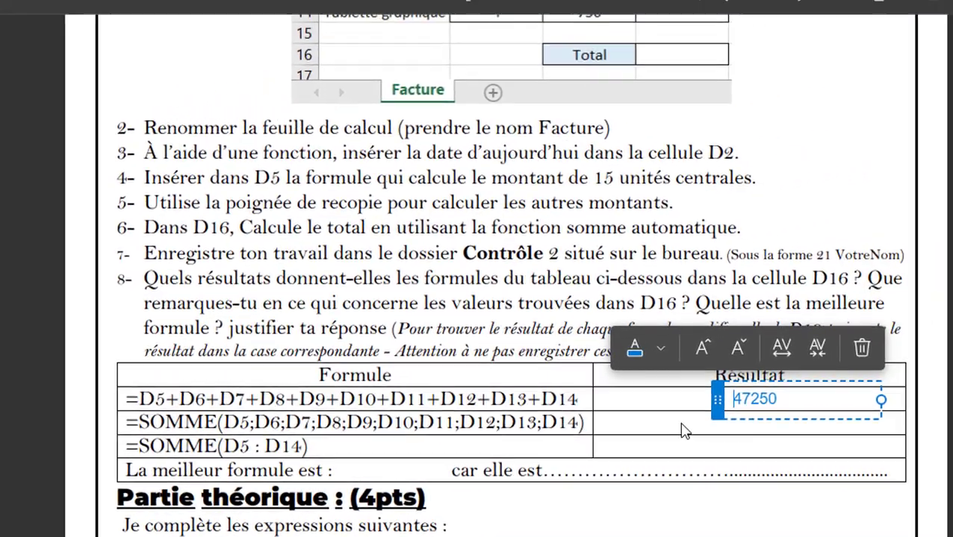
{"action": "left_click", "coordinate": [839, 403]}
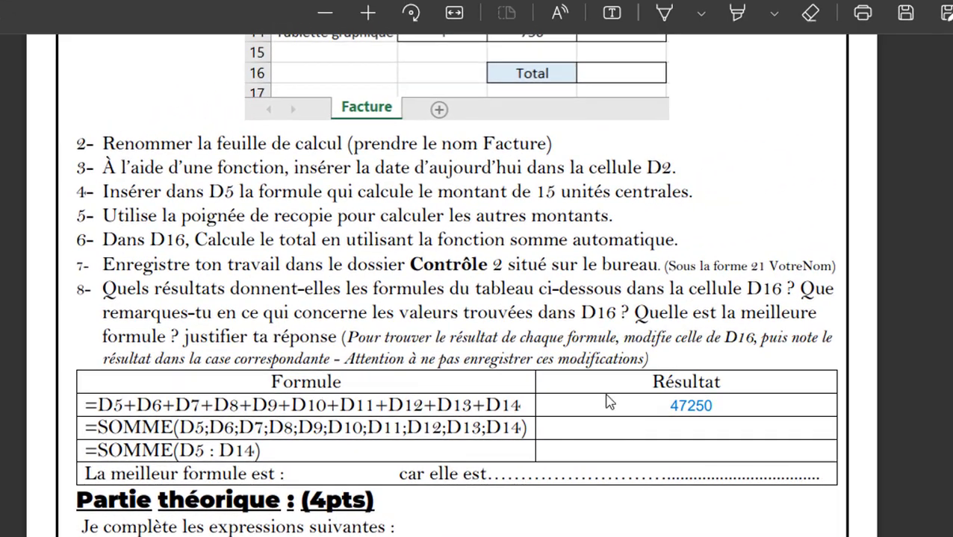
{"action": "left_click", "coordinate": [611, 15]}
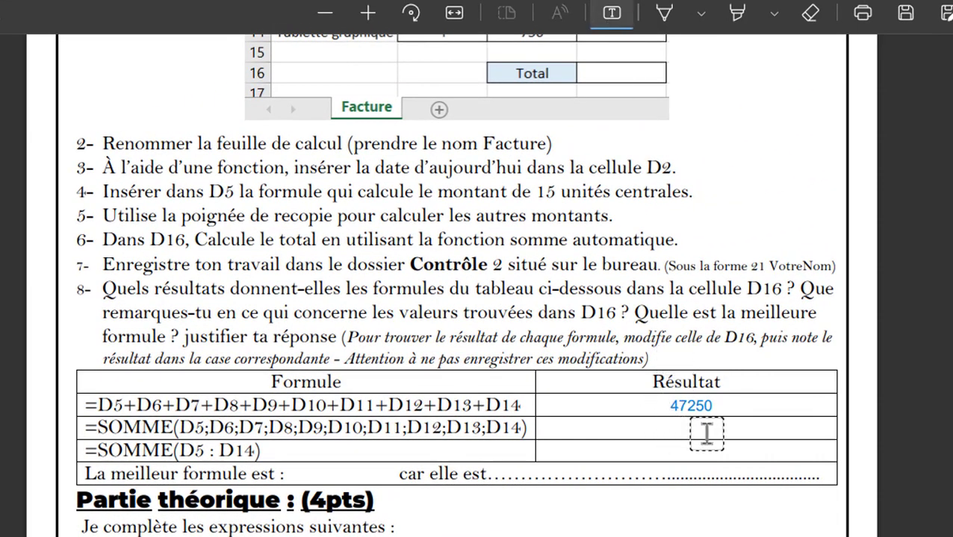
{"action": "left_click", "coordinate": [766, 437]}
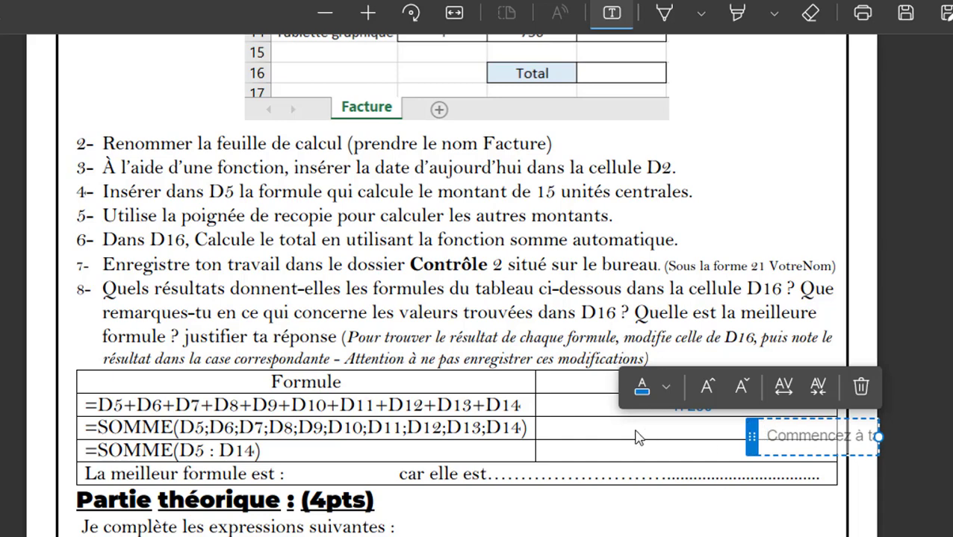
{"action": "type", "text": "47250"}
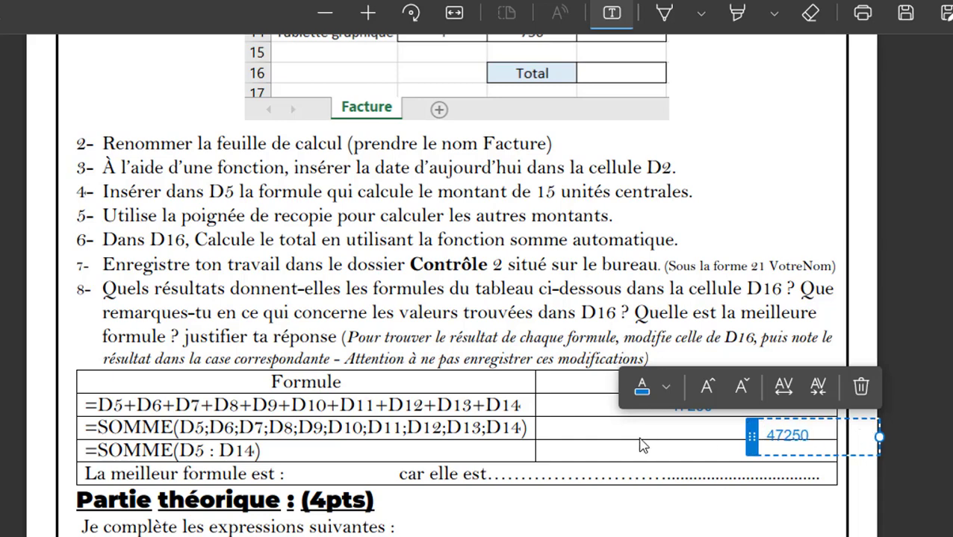
{"action": "left_click", "coordinate": [717, 449]}
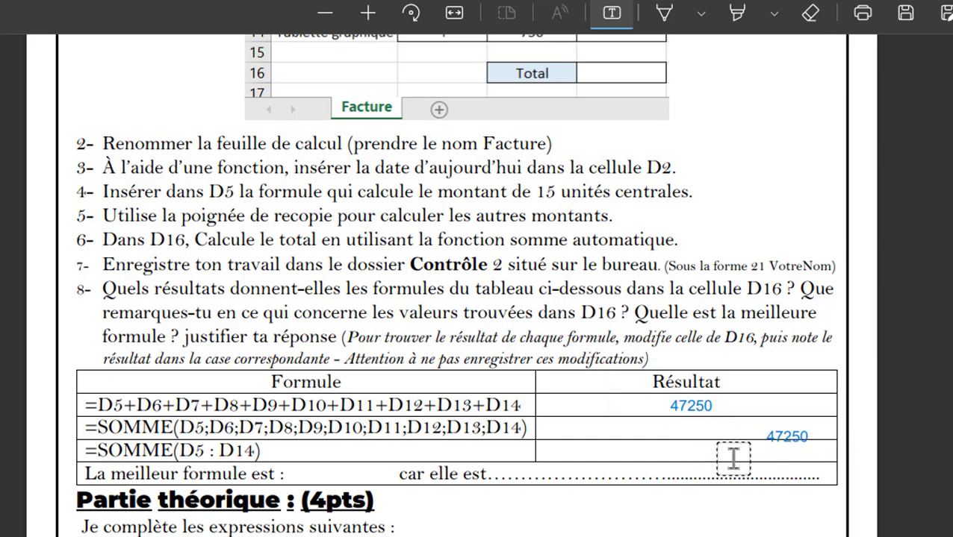
{"action": "left_click", "coordinate": [773, 446]}
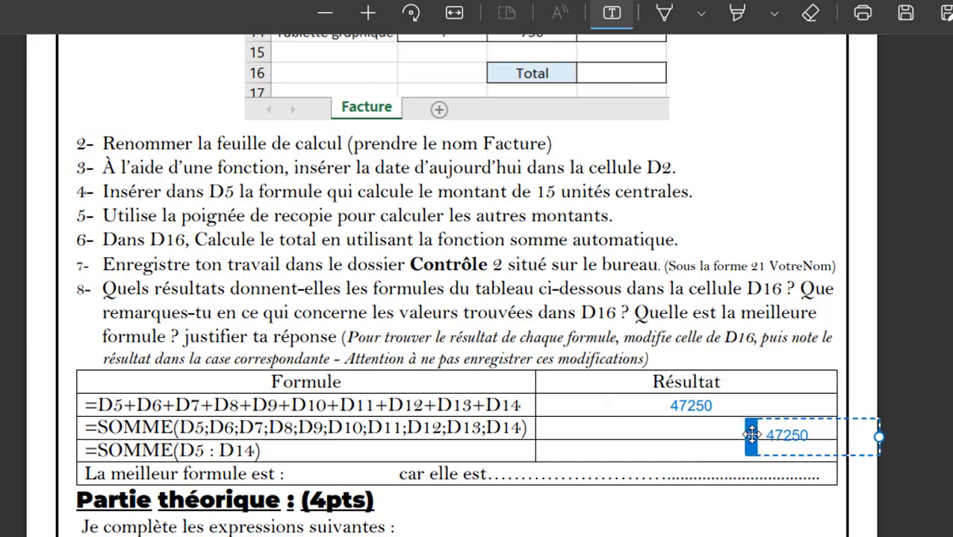
{"action": "left_click_drag", "start_coordinate": [751, 435], "coordinate": [660, 425]}
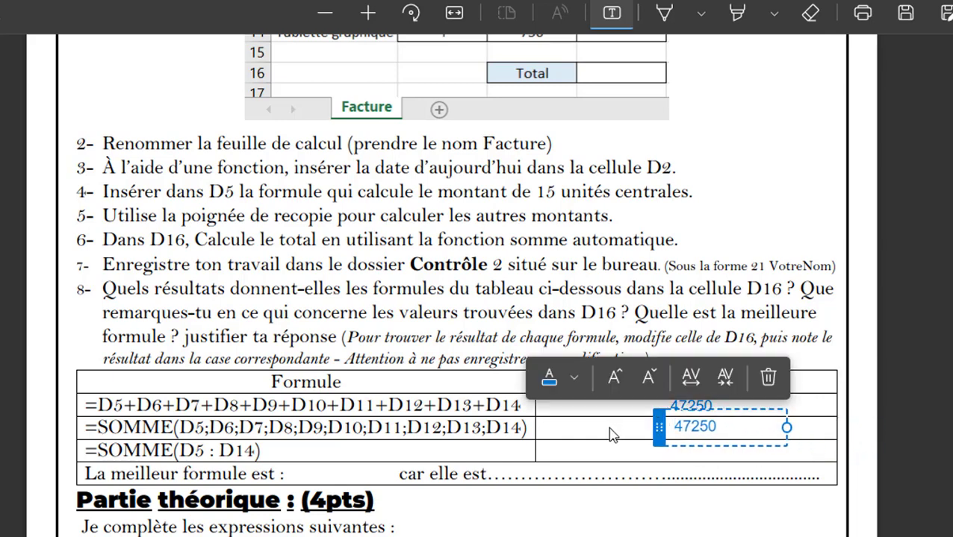
{"action": "left_click", "coordinate": [610, 459]}
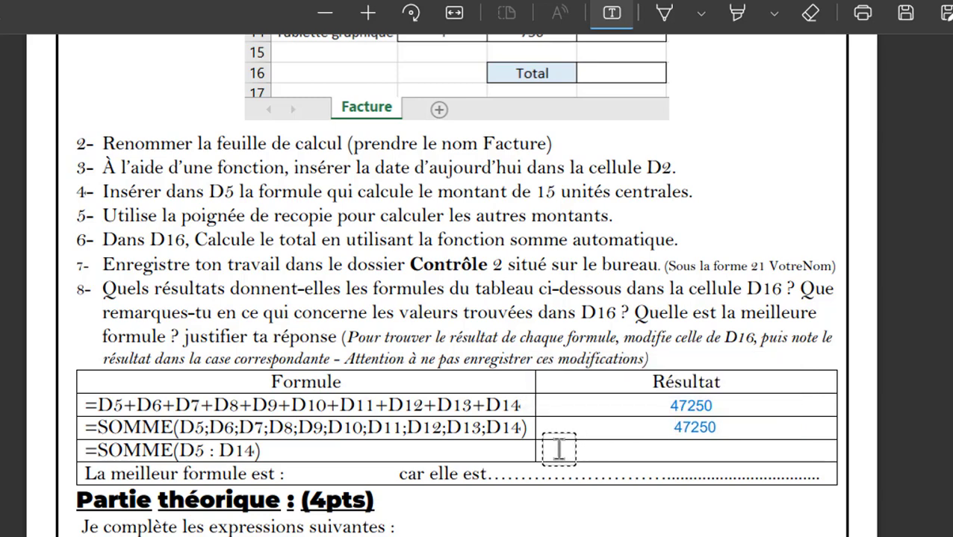
- Copy the third test formula =SOMME(D5 : D14) from the exam table
{"action": "left_click", "coordinate": [608, 22]}
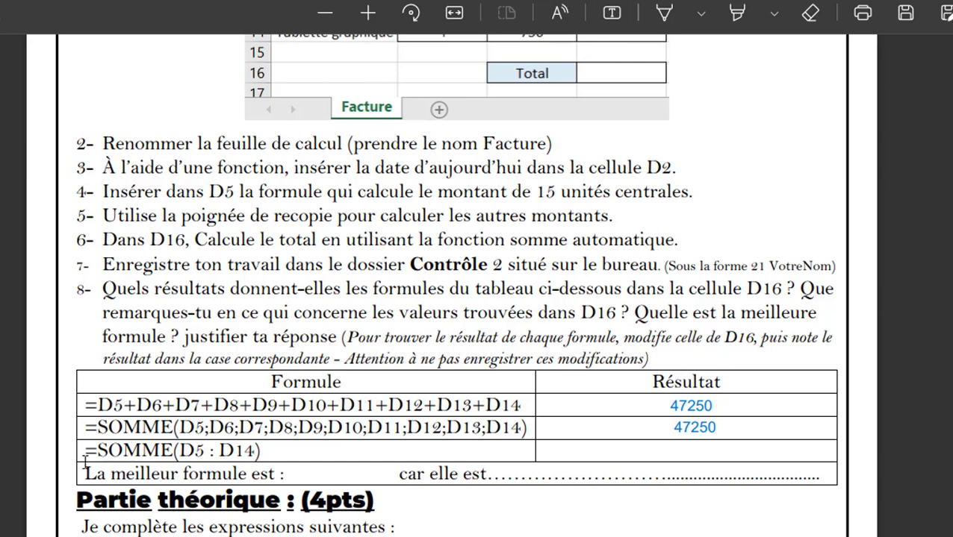
{"action": "left_click_drag", "start_coordinate": [83, 452], "coordinate": [278, 457]}
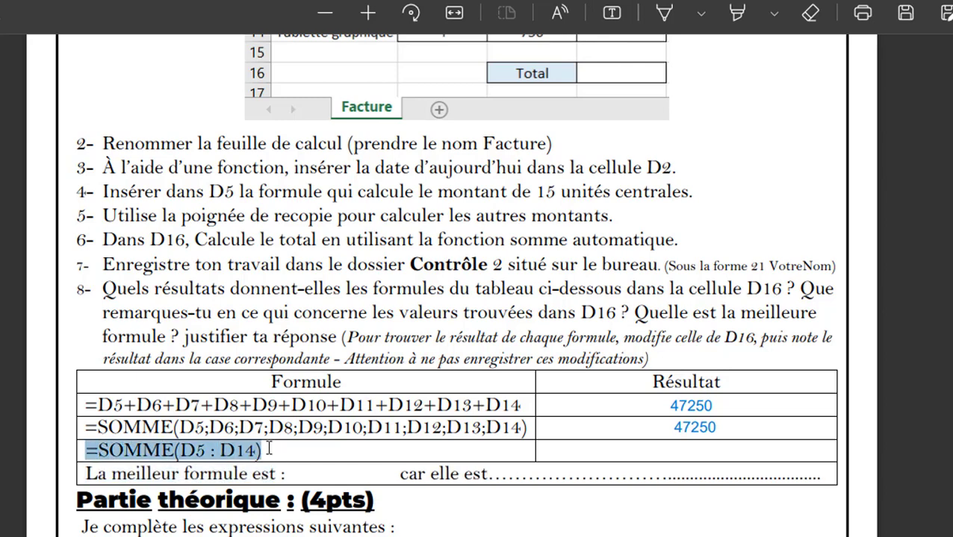
{"action": "right_click", "coordinate": [141, 458]}
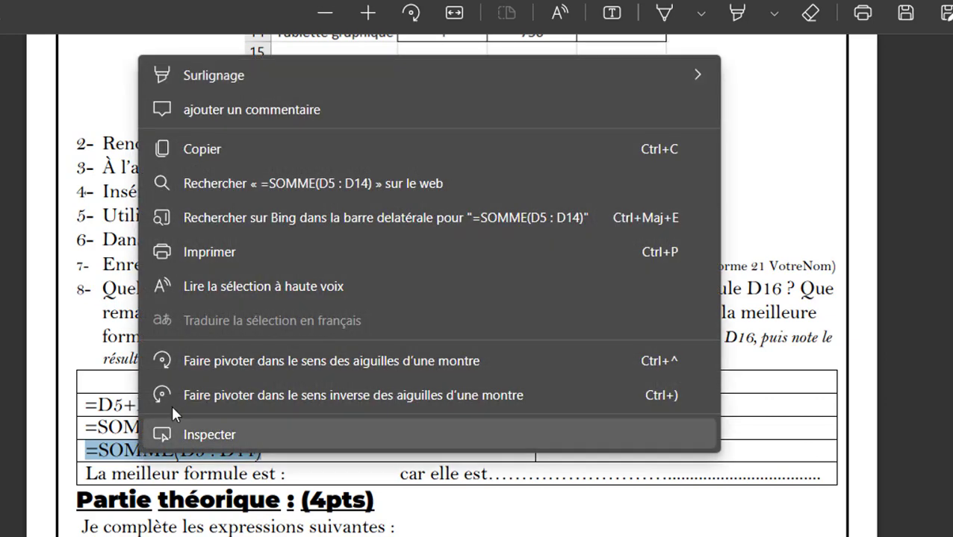
{"action": "left_click", "coordinate": [231, 149]}
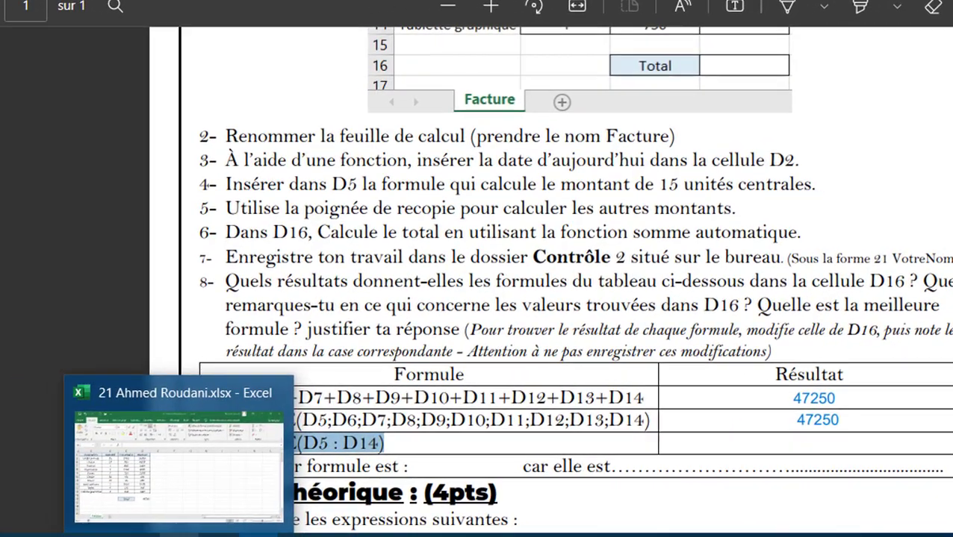
- Replace D16's formula with the pasted =SOMME(D5:D14), still totalling 47250
{"action": "left_click", "coordinate": [180, 535]}
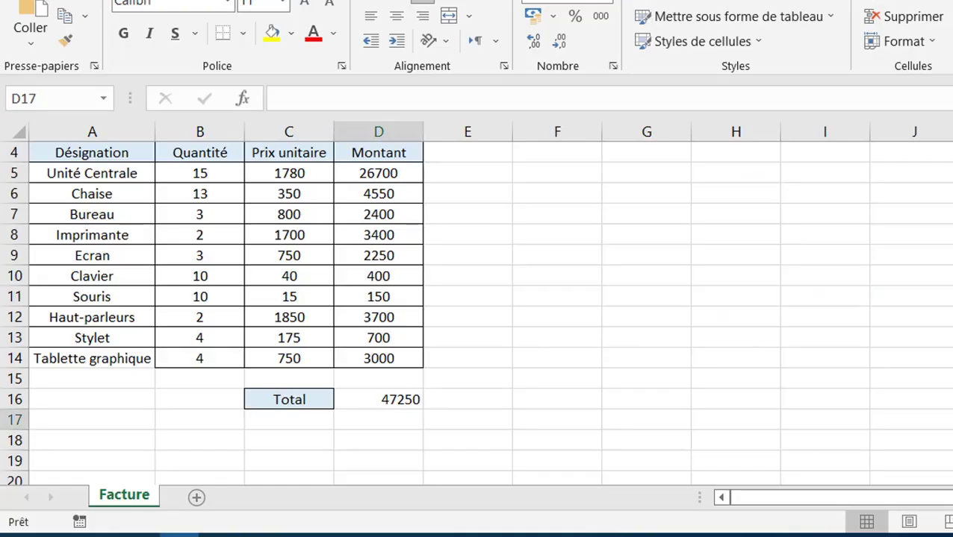
{"action": "left_click", "coordinate": [385, 401]}
{"action": "key", "text": "Delete"}
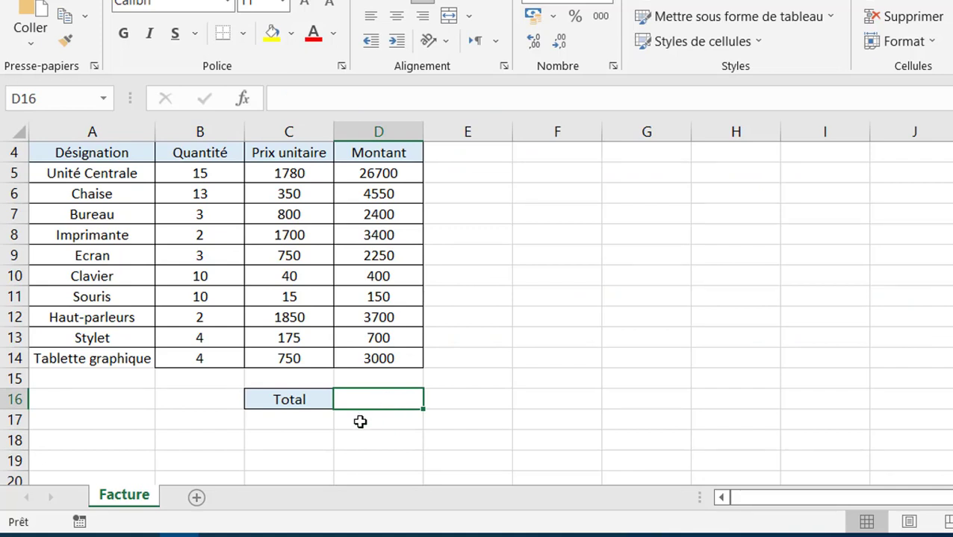
{"action": "type", "text": "=SOMME(D5:D14)"}
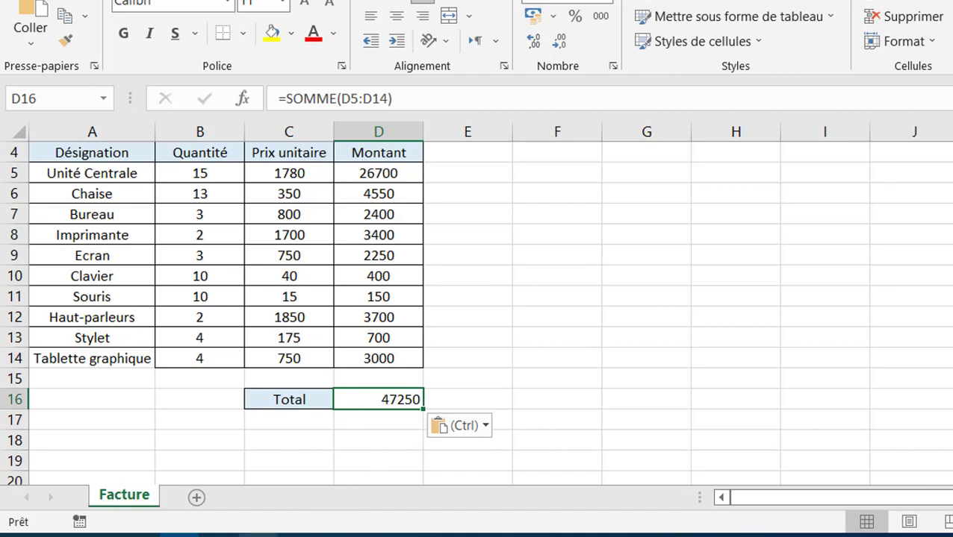
{"action": "left_click", "coordinate": [258, 535]}
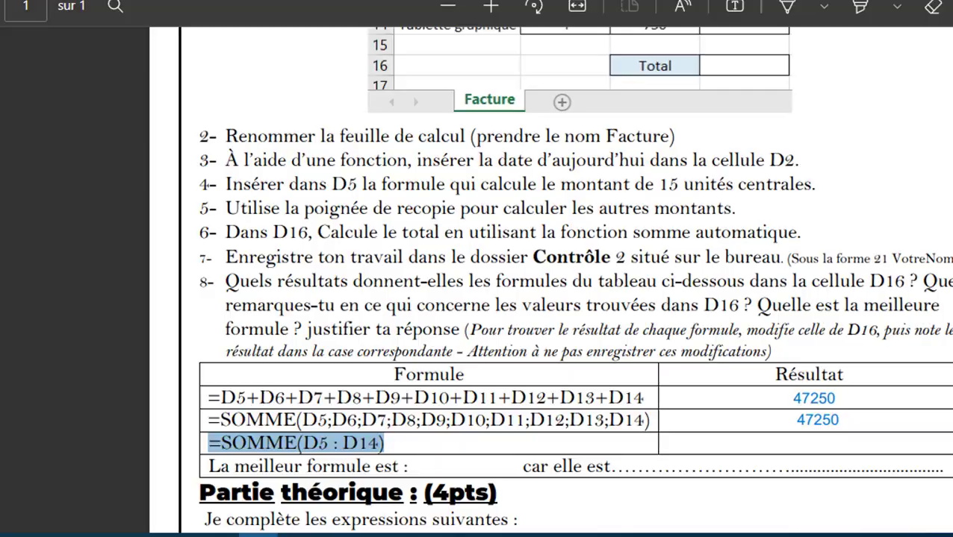
- Write 47250 in the third Résultat row beside =SOMME(D5 : D14)
{"action": "left_click", "coordinate": [738, 7]}
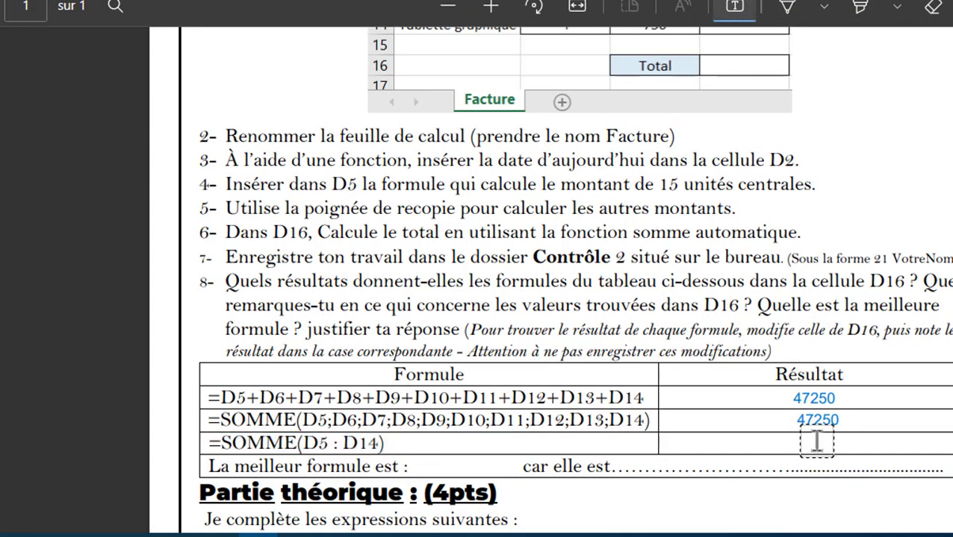
{"action": "left_click", "coordinate": [886, 464]}
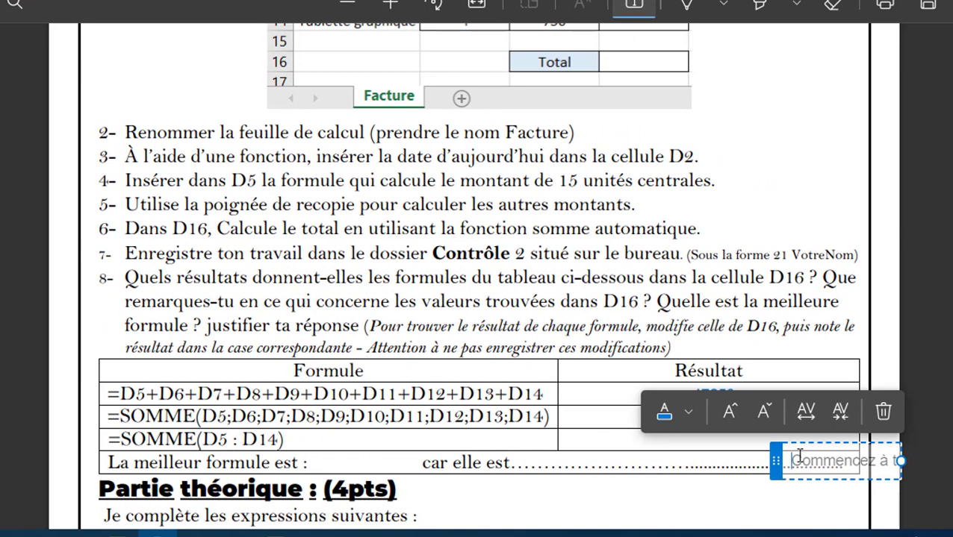
{"action": "type", "text": "47250"}
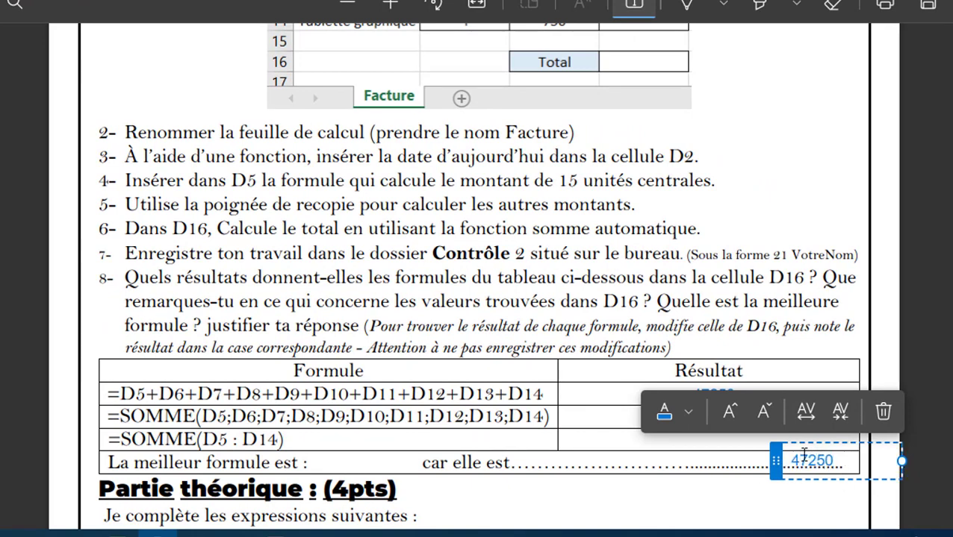
{"action": "left_click_drag", "start_coordinate": [775, 461], "coordinate": [684, 440]}
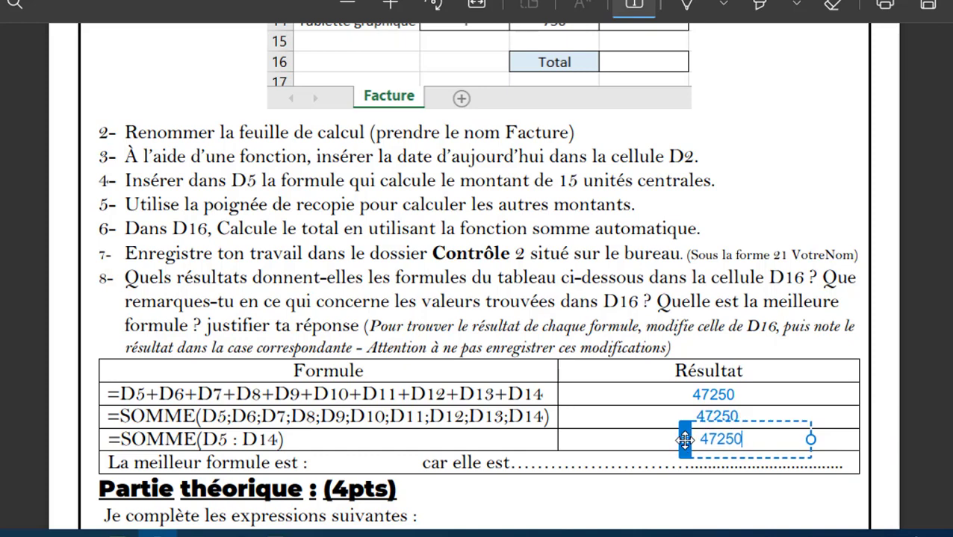
{"action": "left_click", "coordinate": [644, 499]}
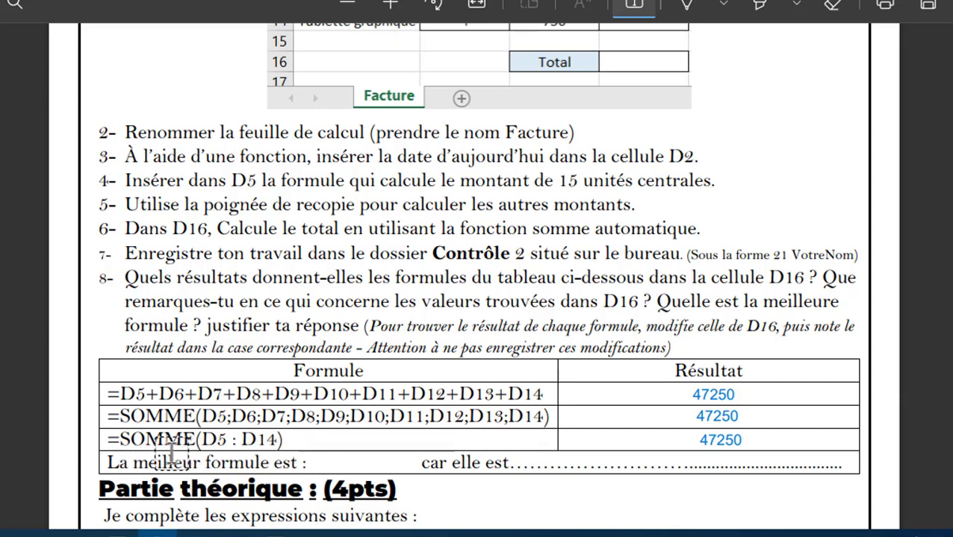
{"action": "mouse_move", "coordinate": [236, 533]}
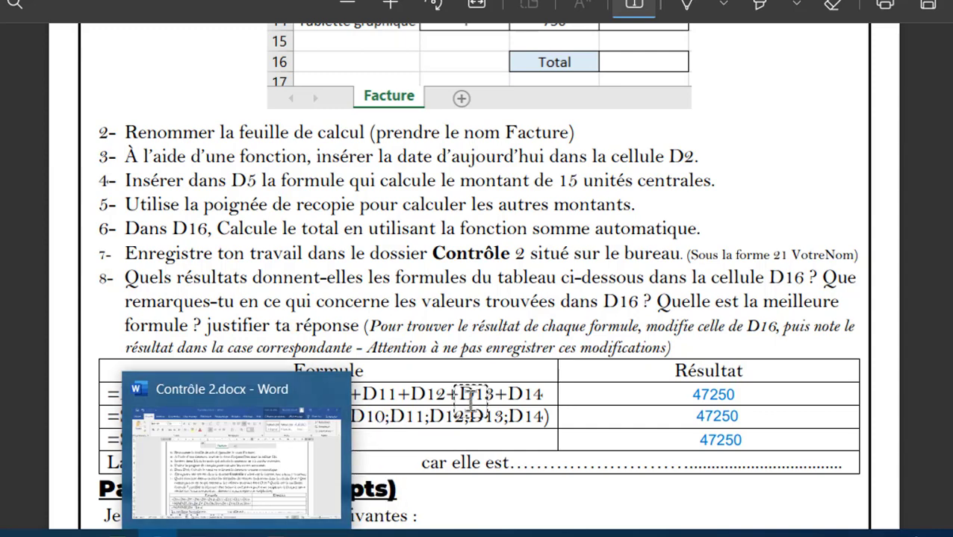
{"action": "scroll", "coordinate": [797, 442], "scroll_direction": "down", "scroll_amount": 3}
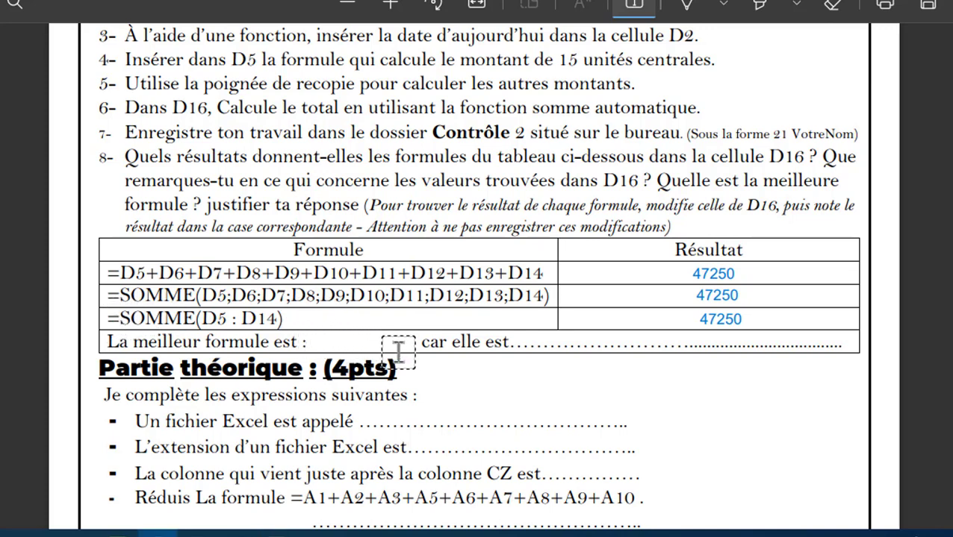
- Place an empty text box right after "La meilleur formule est :"
{"action": "left_click", "coordinate": [433, 352]}
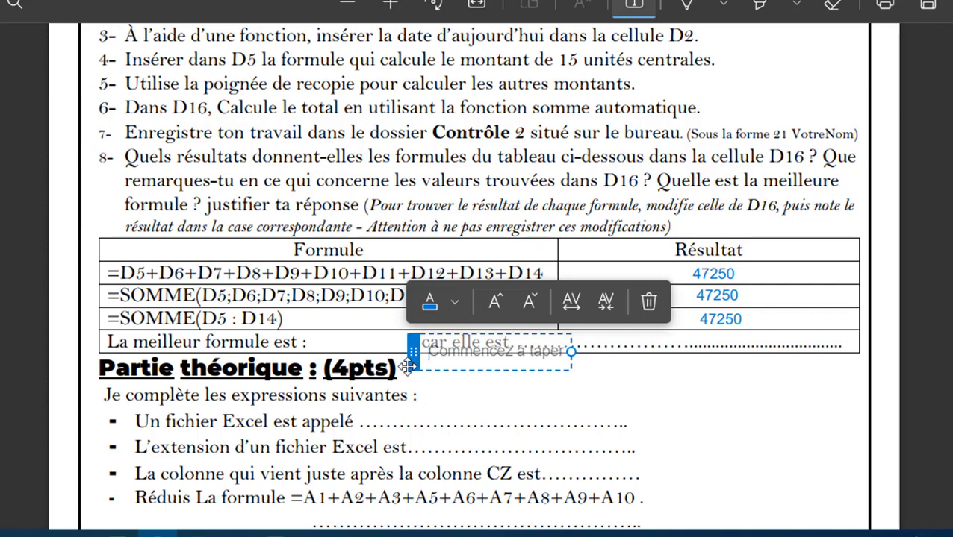
{"action": "left_click_drag", "start_coordinate": [413, 351], "coordinate": [302, 351]}
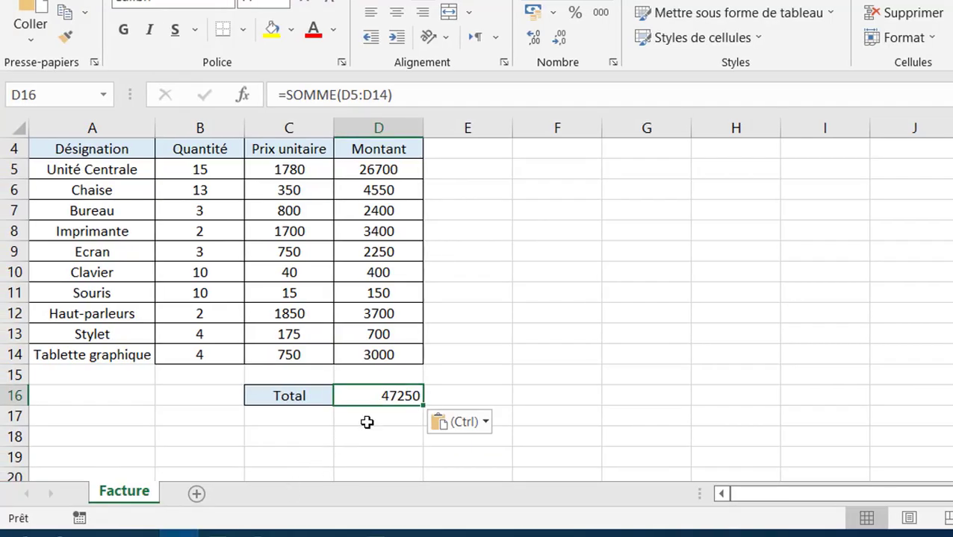
- Copy the formula text =SOMME(D5:D14) from cell D16
{"action": "double_click", "coordinate": [369, 396]}
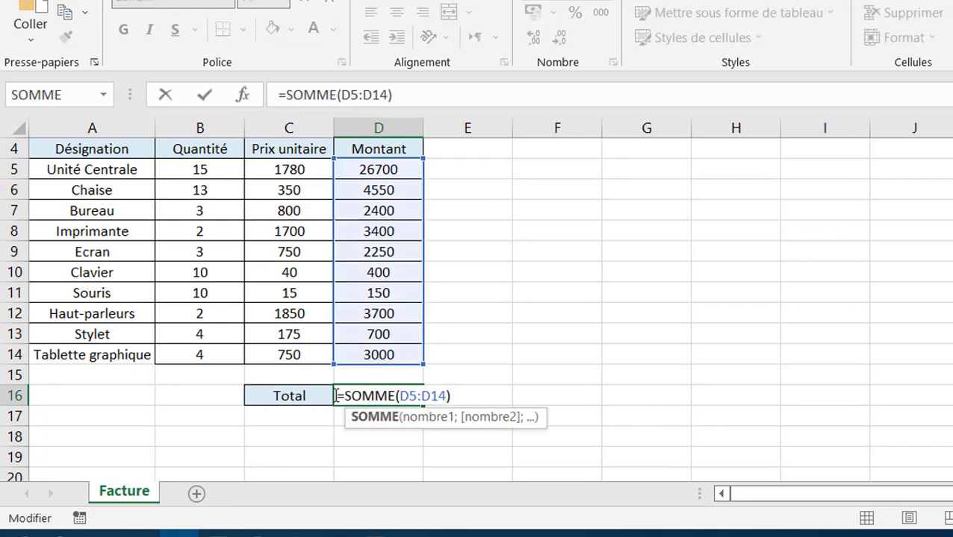
{"action": "left_click_drag", "start_coordinate": [335, 396], "coordinate": [456, 394]}
{"action": "key", "text": "ctrl+c"}
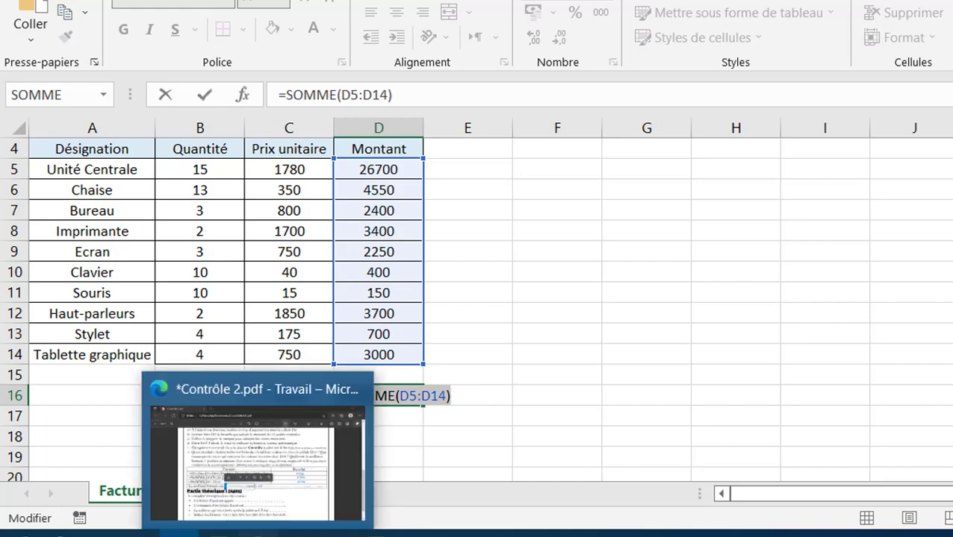
{"action": "left_click", "coordinate": [257, 531]}
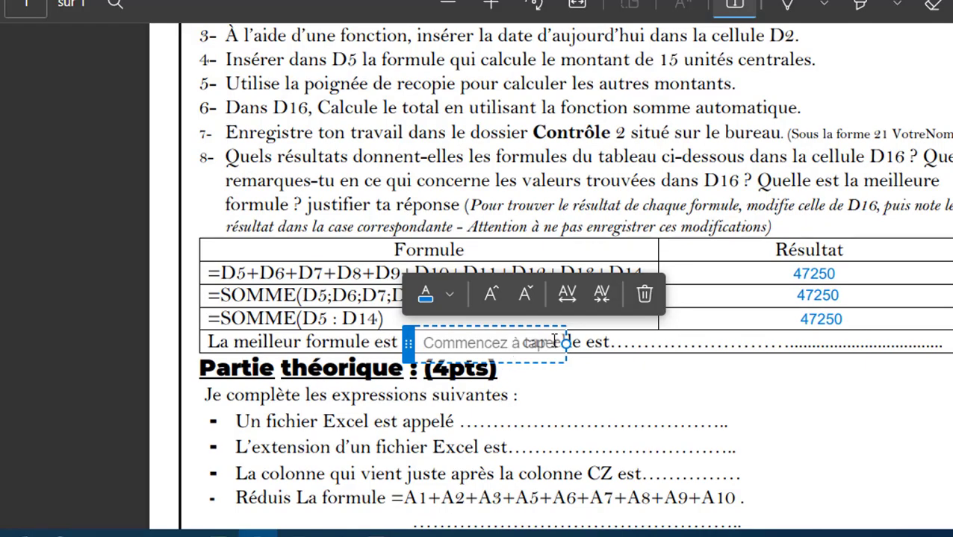
- Paste =SOMME(D5:D14) as the best-formula answer and align it in the row
{"action": "key", "text": "ctrl+v"}
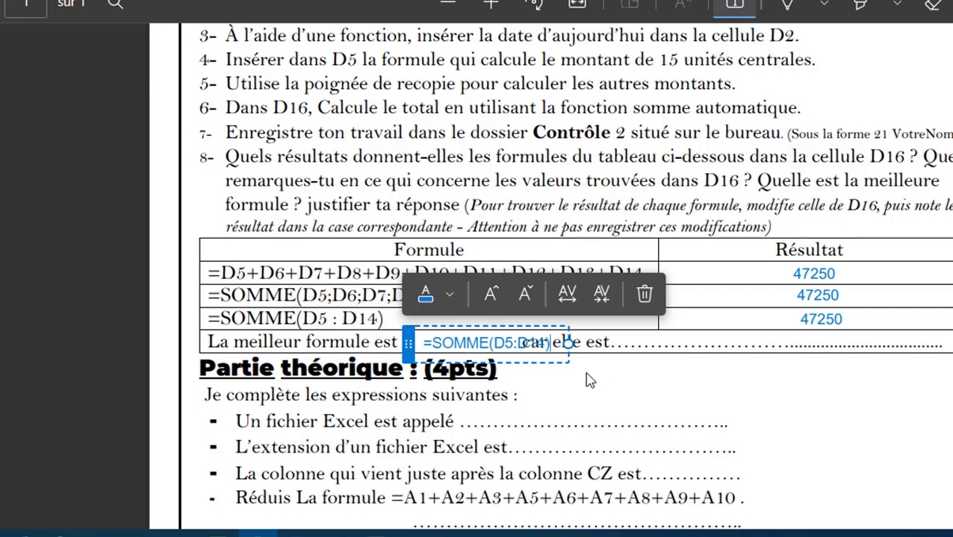
{"action": "left_click_drag", "start_coordinate": [406, 346], "coordinate": [381, 336]}
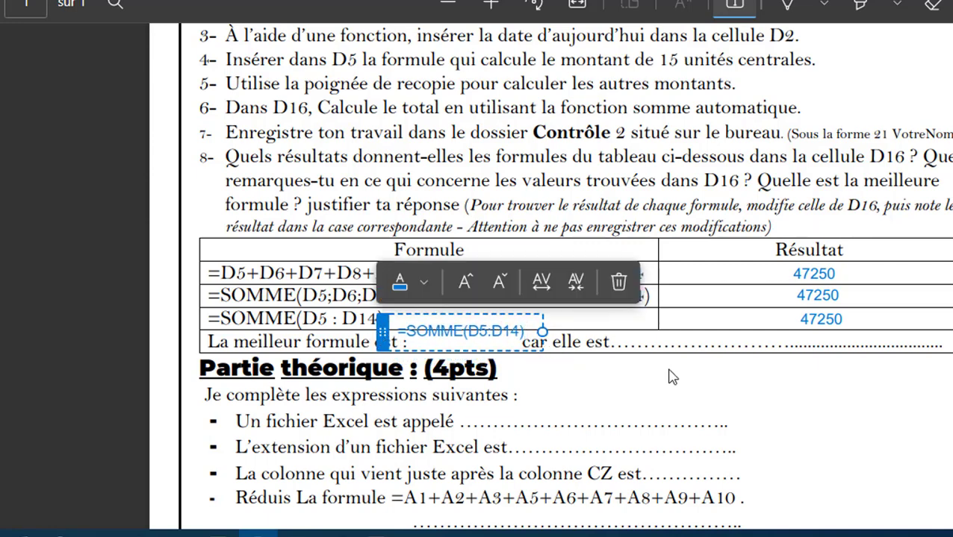
{"action": "left_click", "coordinate": [671, 377]}
{"action": "left_click", "coordinate": [639, 342]}
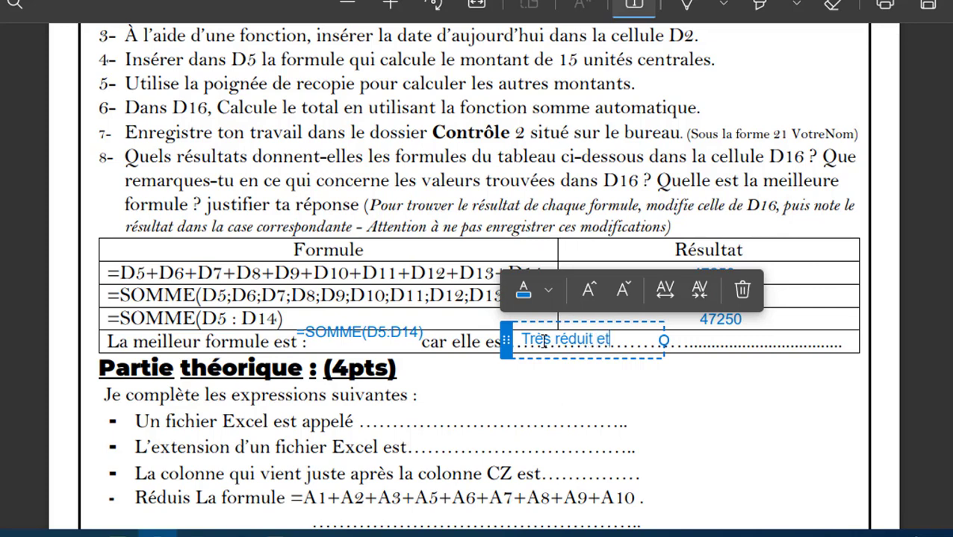
- Write the justification "Très réduit et elle permet de gagner du temps" in black
{"action": "type", "text": "Très réduit et elle per"}
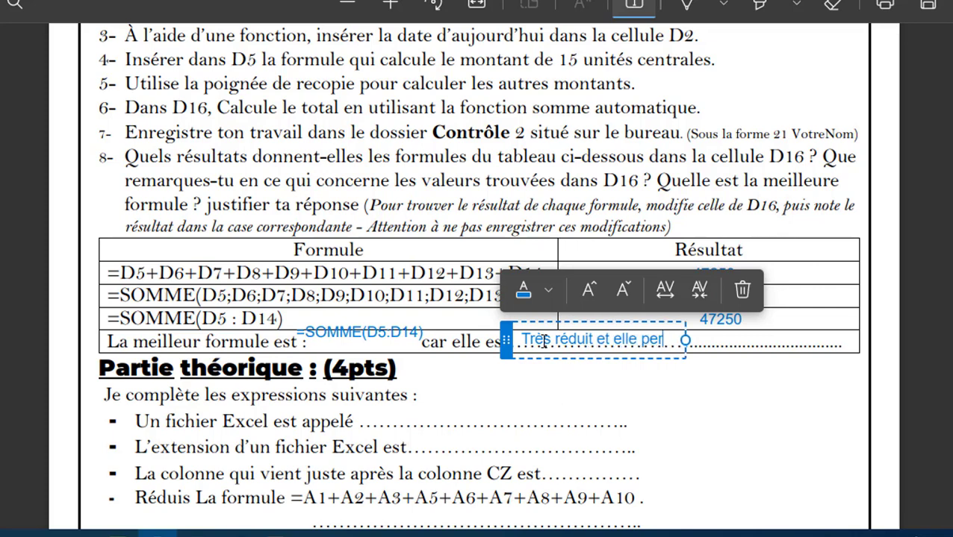
{"action": "type", "text": "met de"}
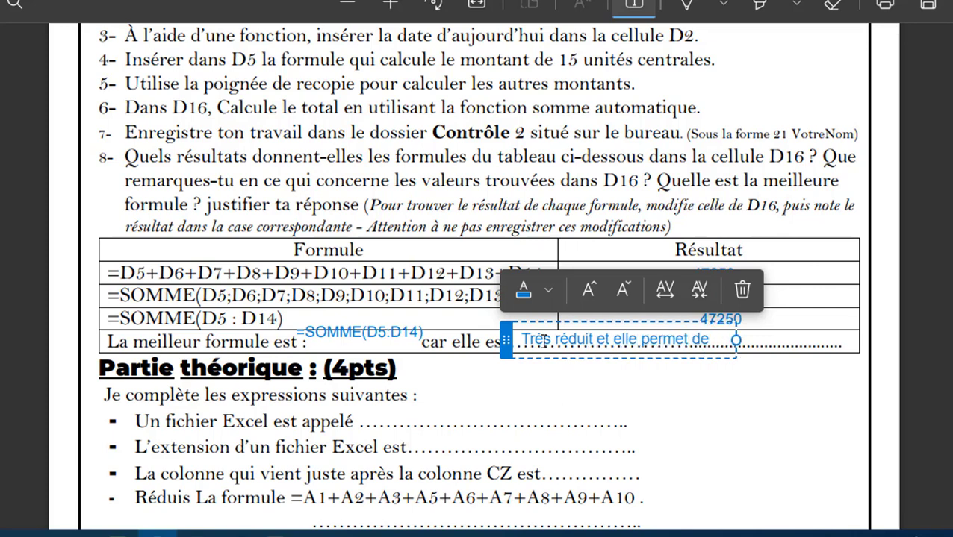
{"action": "type", "text": " gagner "}
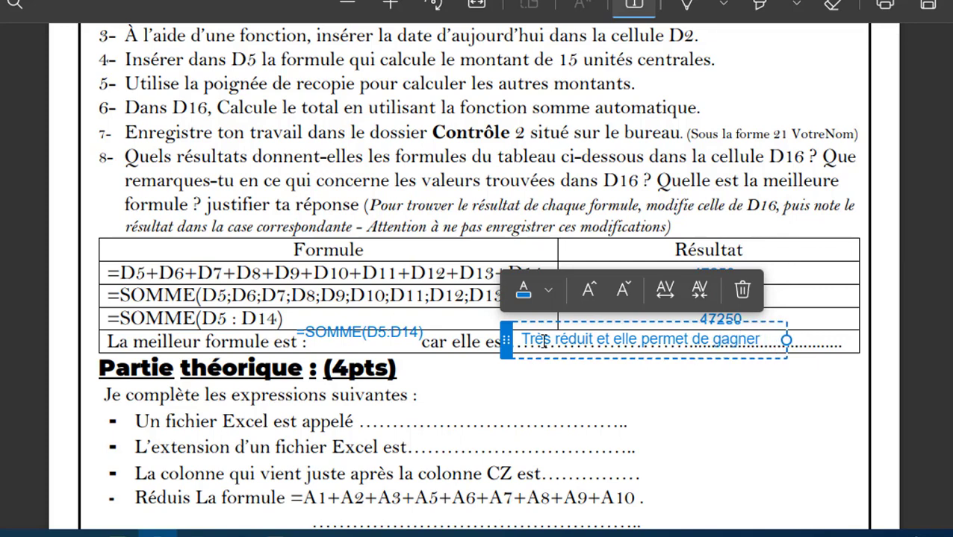
{"action": "type", "text": "du temps"}
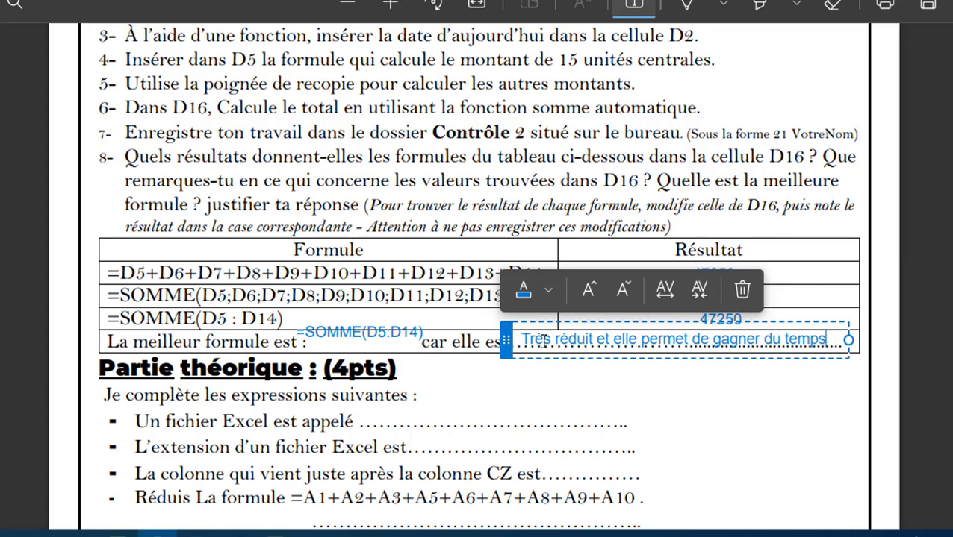
{"action": "triple_click", "coordinate": [543, 344]}
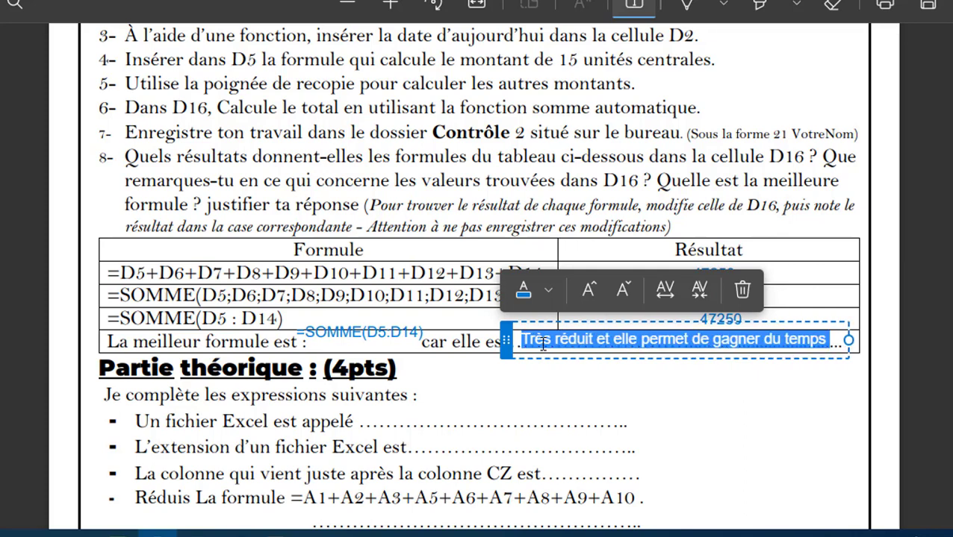
{"action": "left_click", "coordinate": [548, 291]}
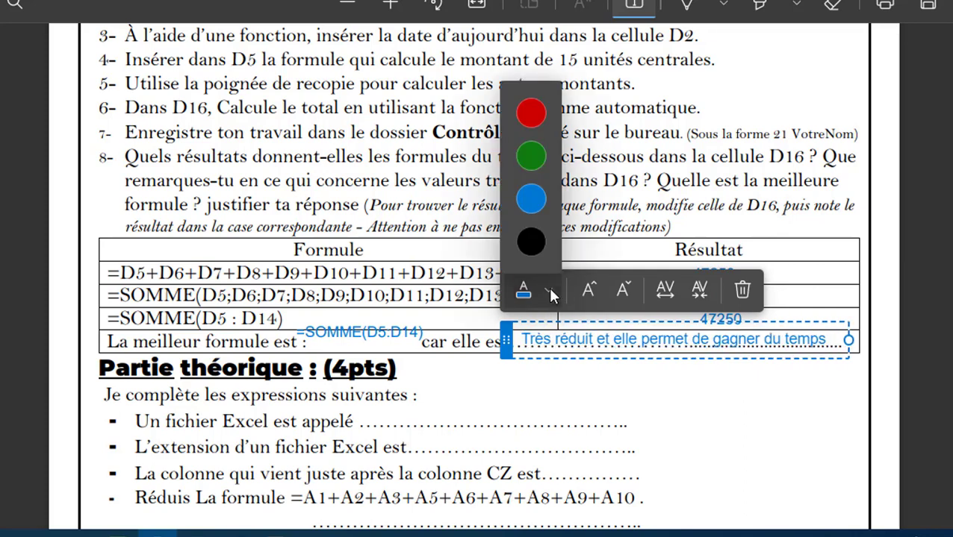
{"action": "left_click", "coordinate": [531, 241]}
{"action": "left_click", "coordinate": [565, 404]}
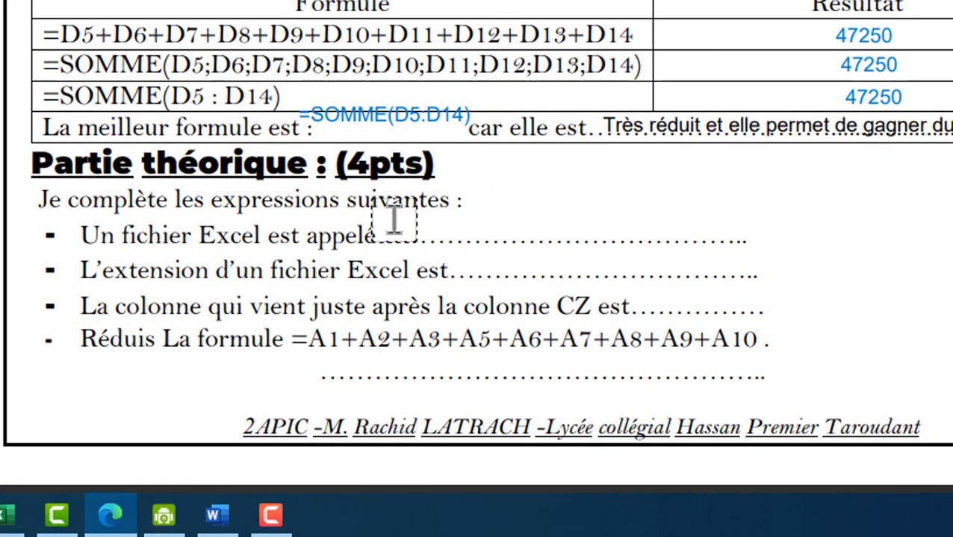
- Write 'un classeur' on the dotted line after 'appelé' in the exam PDF
{"action": "left_click", "coordinate": [485, 241]}
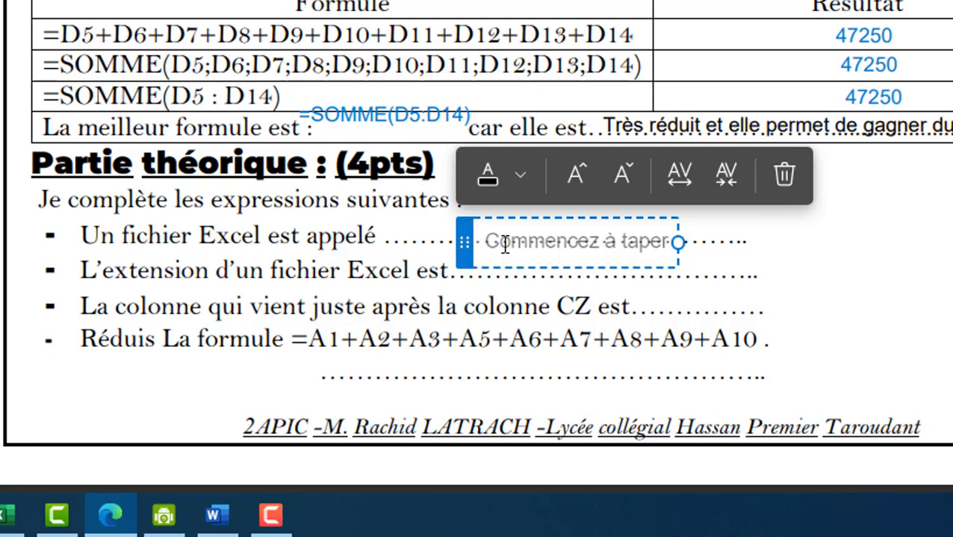
{"action": "type", "text": "Un"}
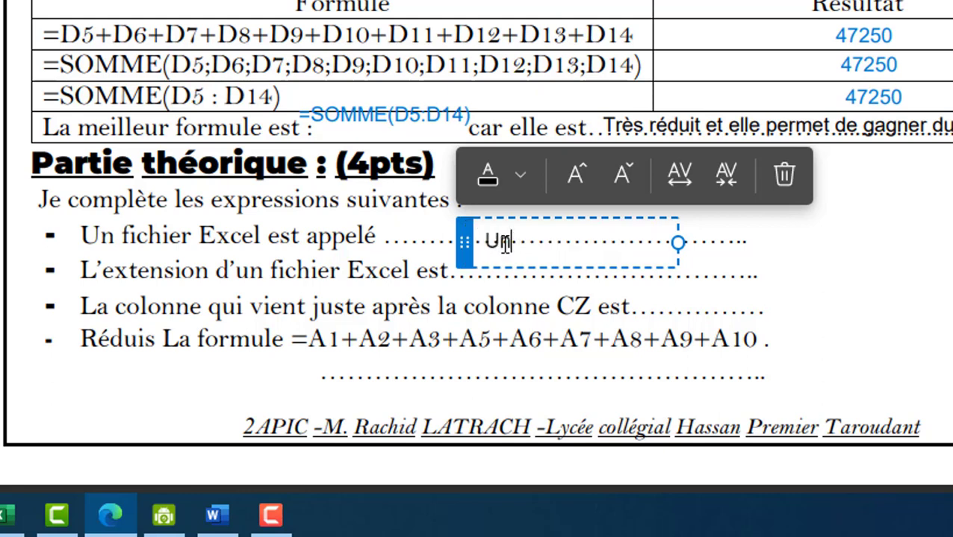
{"action": "key", "text": "BackSpace"}
{"action": "key", "text": "BackSpace"}
{"action": "type", "text": "un c"}
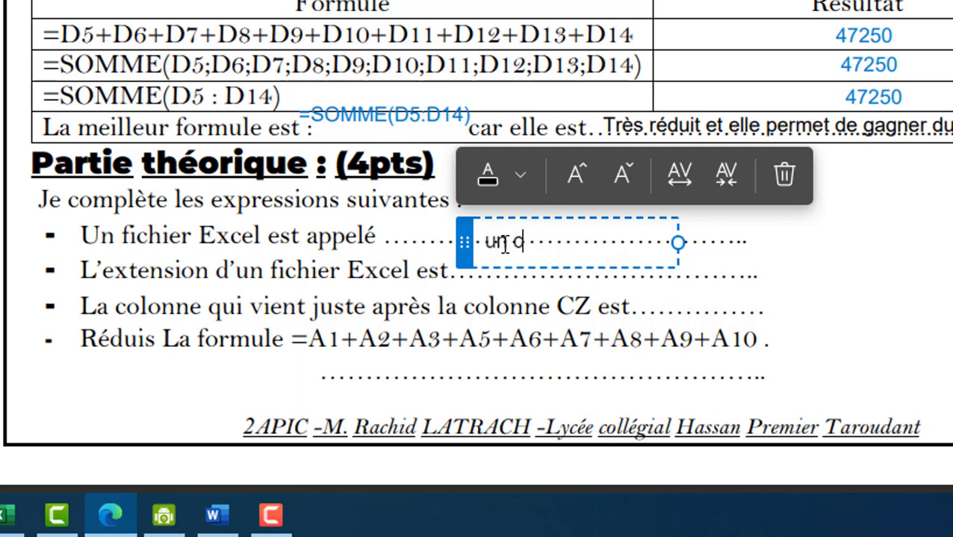
{"action": "type", "text": "lasseur"}
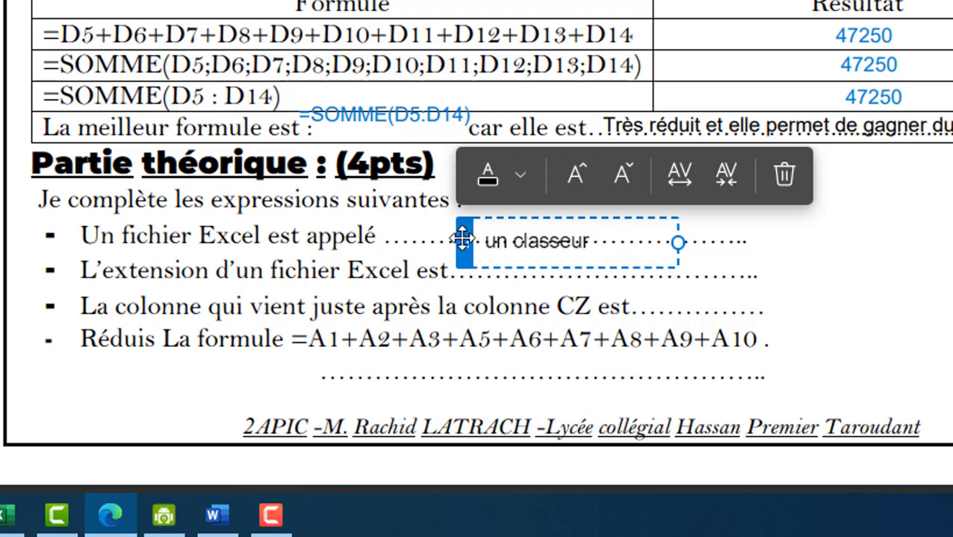
{"action": "left_click_drag", "start_coordinate": [456, 240], "coordinate": [365, 227]}
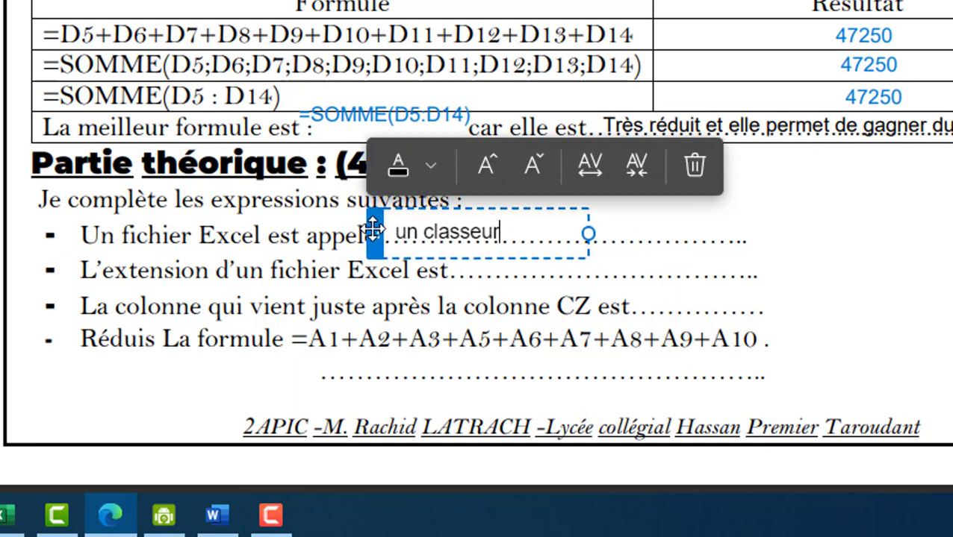
{"action": "left_click", "coordinate": [668, 277]}
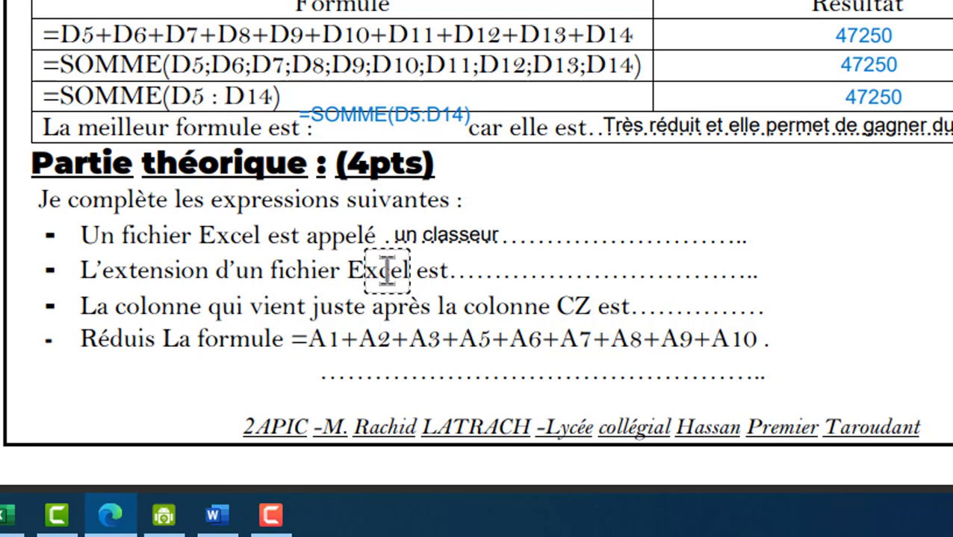
- Write 'XLSX' as the file extension answer on its dotted line
{"action": "left_click", "coordinate": [636, 282]}
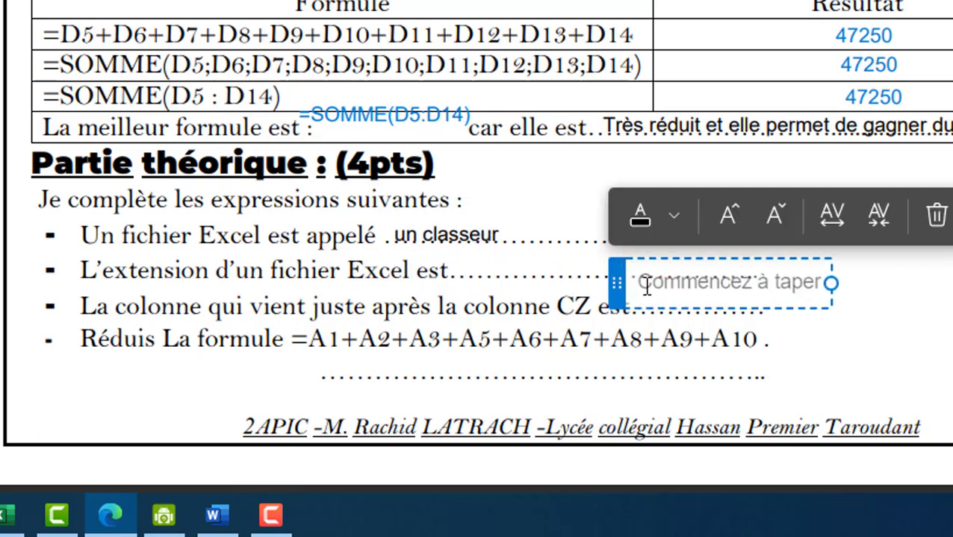
{"action": "type", "text": "XLSX"}
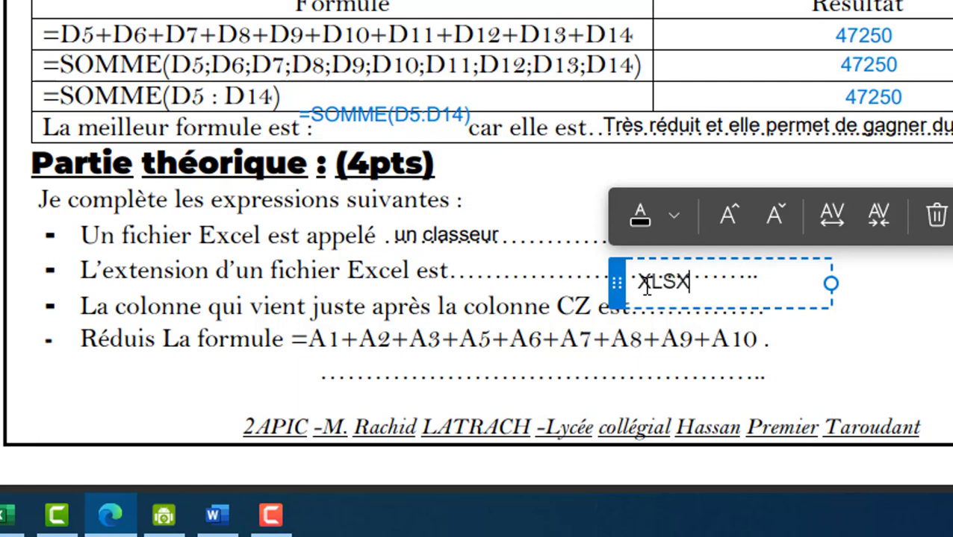
{"action": "left_click_drag", "start_coordinate": [616, 284], "coordinate": [445, 271]}
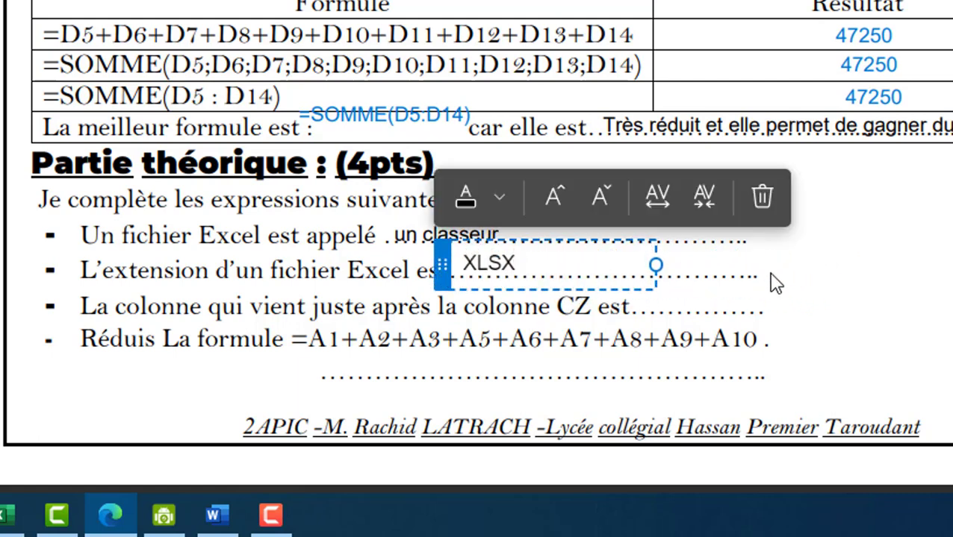
{"action": "left_click", "coordinate": [776, 308]}
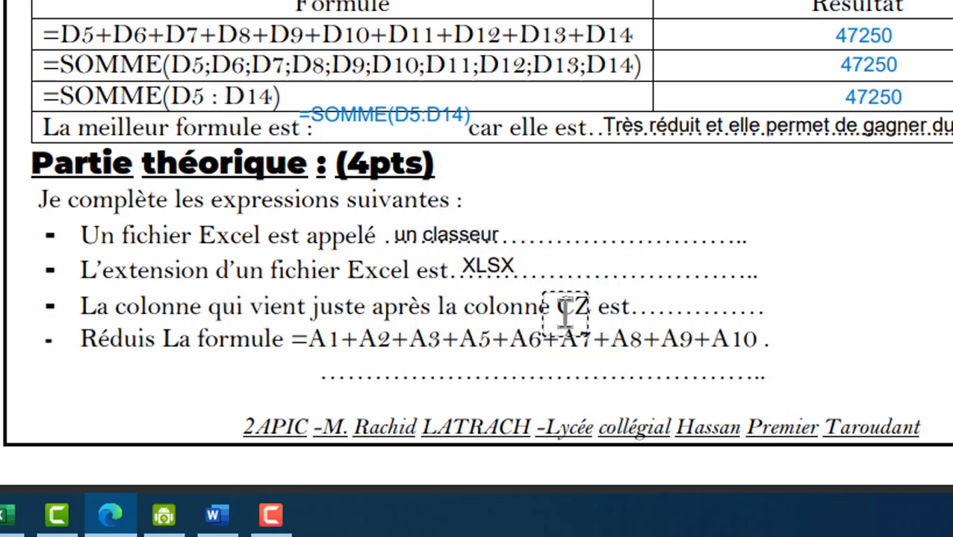
{"action": "left_click", "coordinate": [901, 348]}
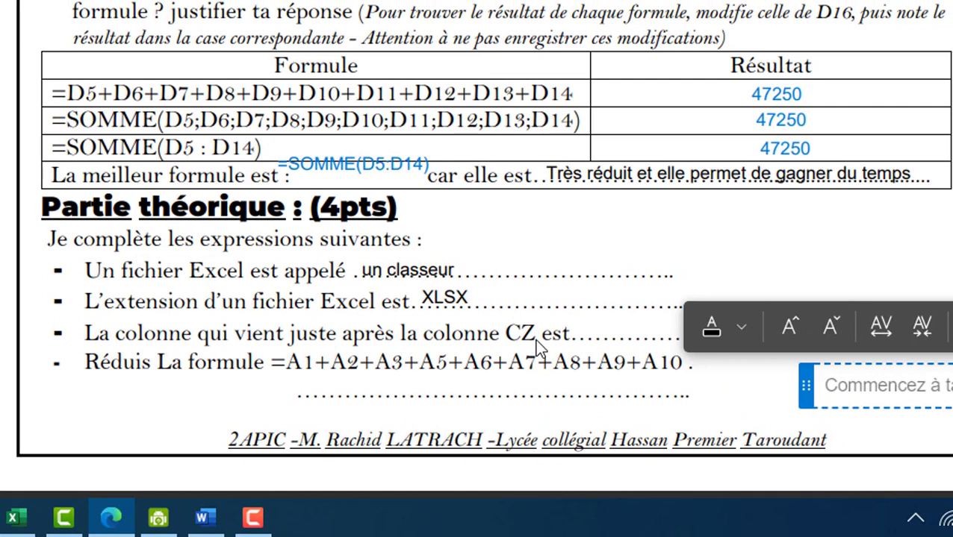
- Answer 'DA' as the column after CZ, placed beside 'CZ est'
{"action": "type", "text": "DA"}
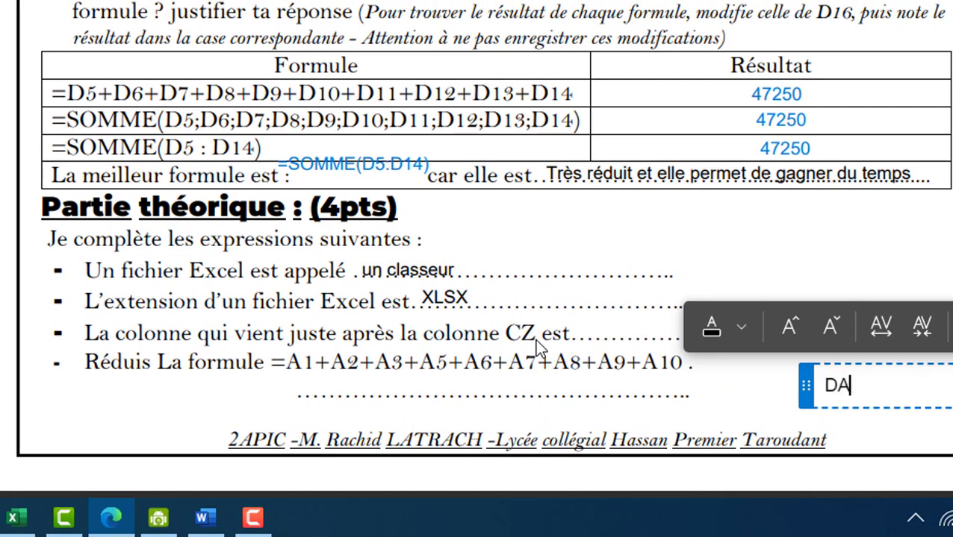
{"action": "left_click_drag", "start_coordinate": [804, 382], "coordinate": [574, 322]}
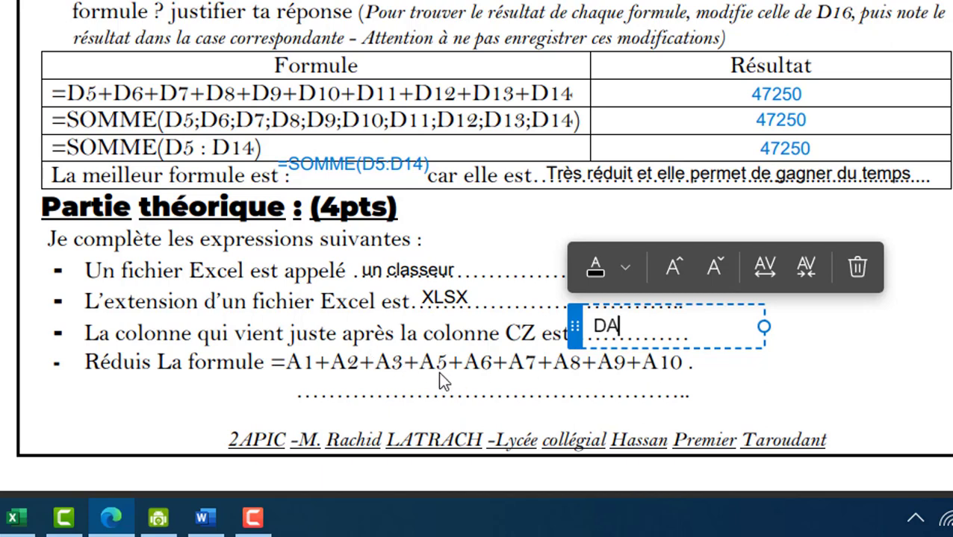
{"action": "left_click", "coordinate": [303, 400]}
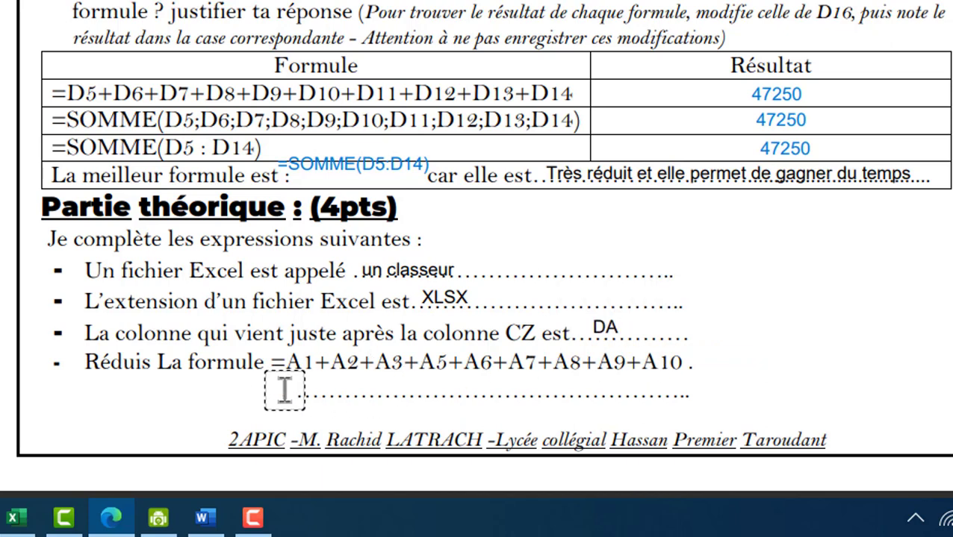
- Write '=Somme(A1:A10)' on the dotted answer line below the formula to reduce
{"action": "left_click", "coordinate": [531, 412]}
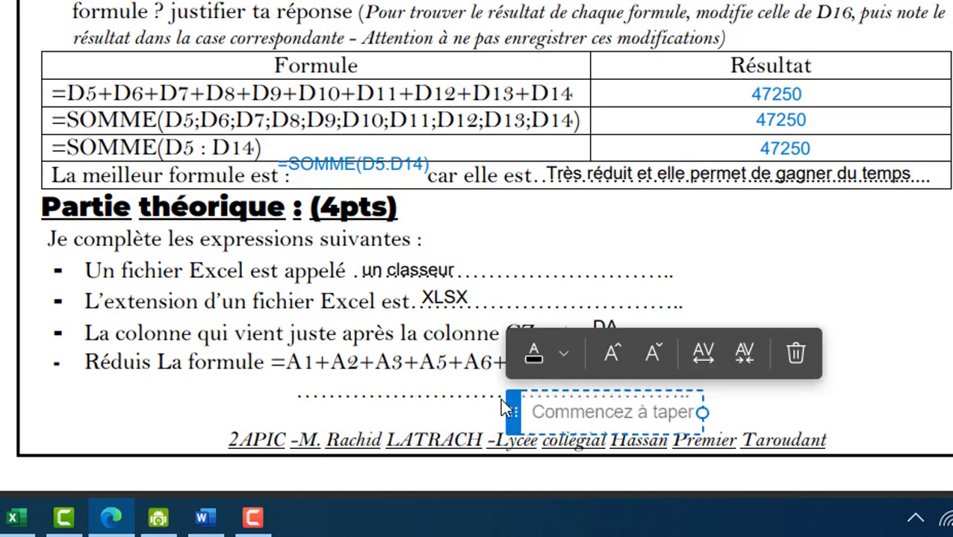
{"action": "type", "text": "=S"}
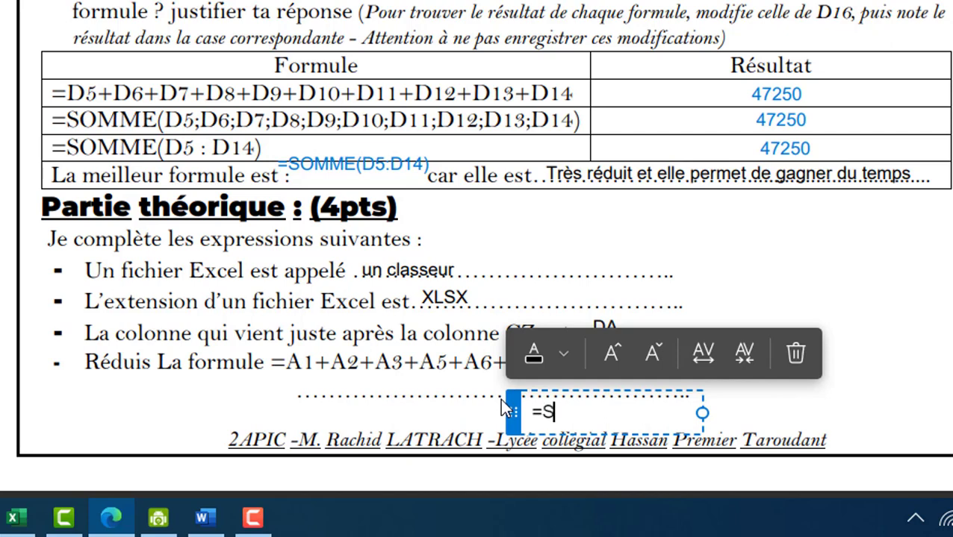
{"action": "type", "text": "omme("}
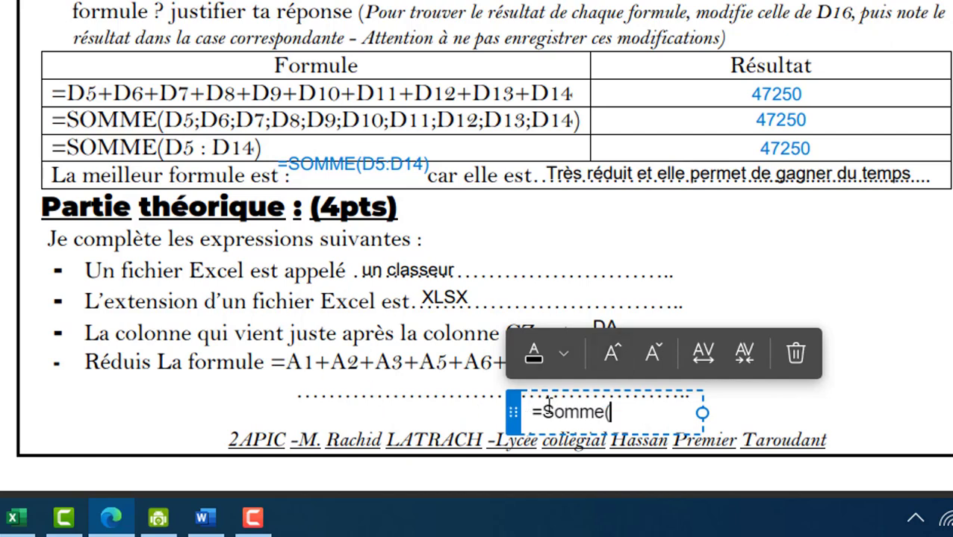
{"action": "type", "text": "A1"}
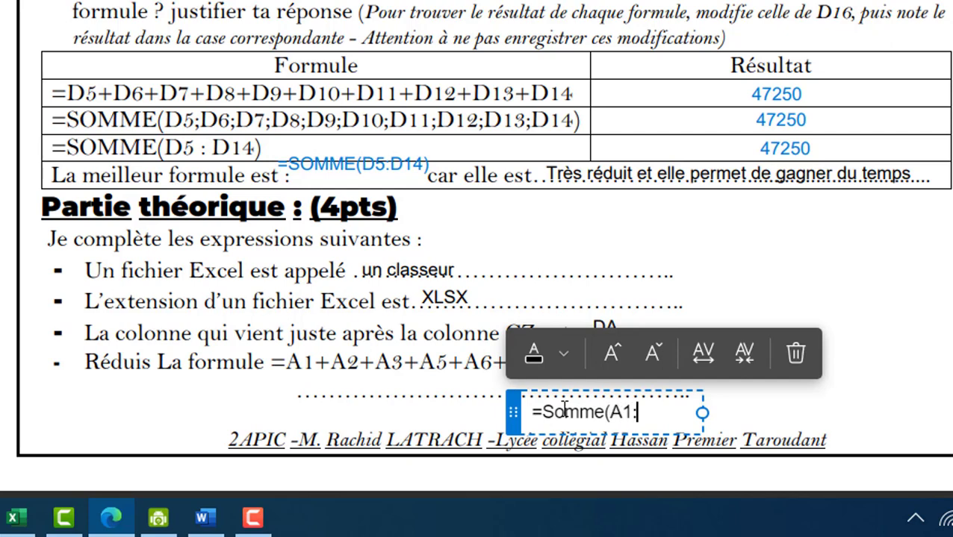
{"action": "type", "text": ":A10"}
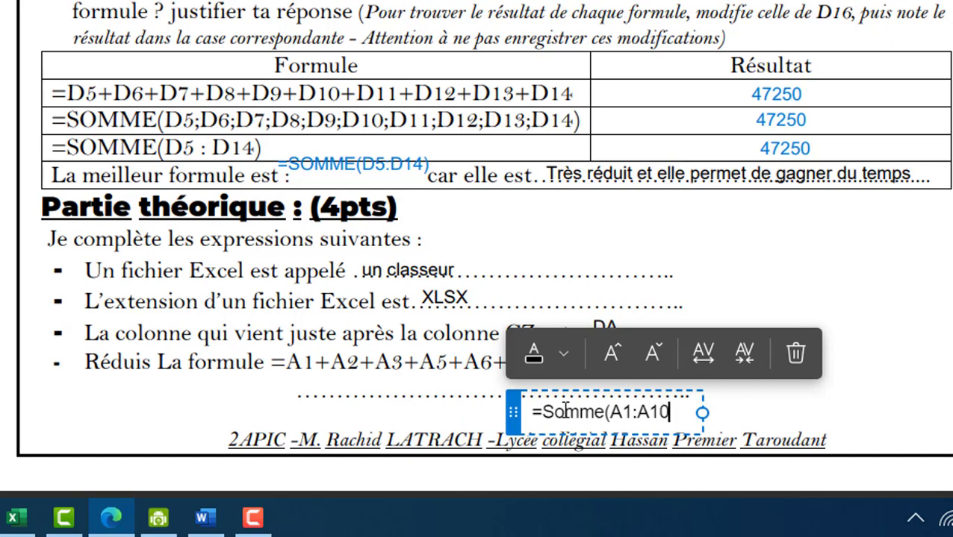
{"action": "type", "text": ")"}
{"action": "left_click", "coordinate": [750, 410]}
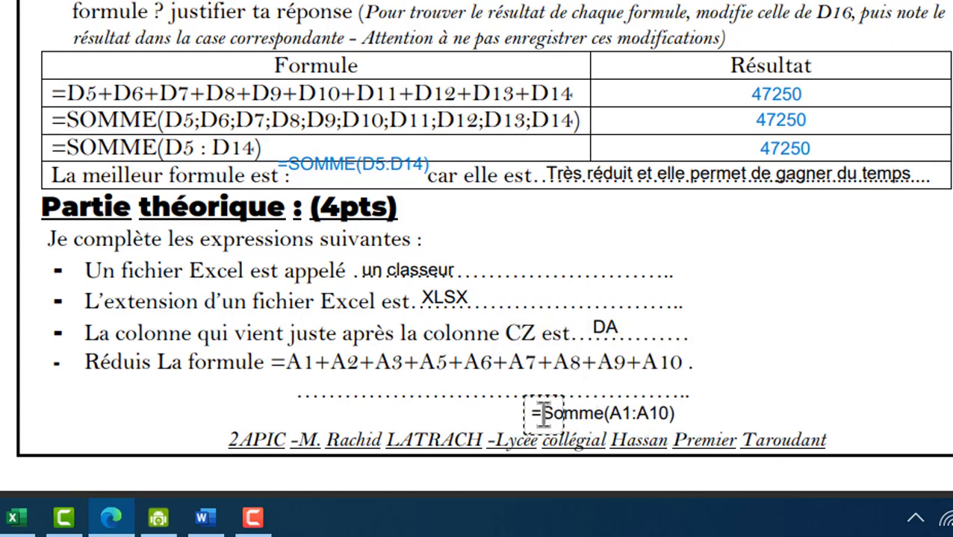
{"action": "left_click", "coordinate": [566, 413]}
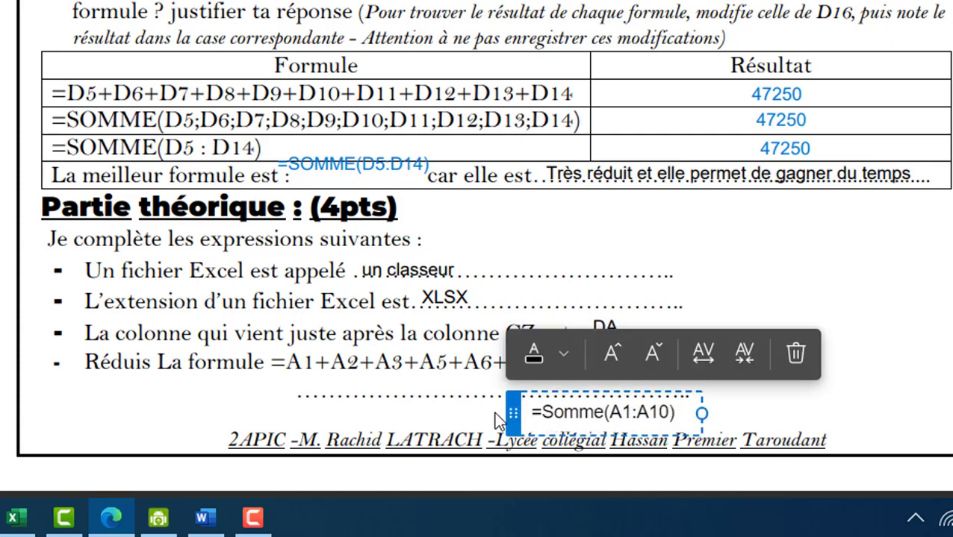
{"action": "left_click_drag", "start_coordinate": [513, 412], "coordinate": [294, 388]}
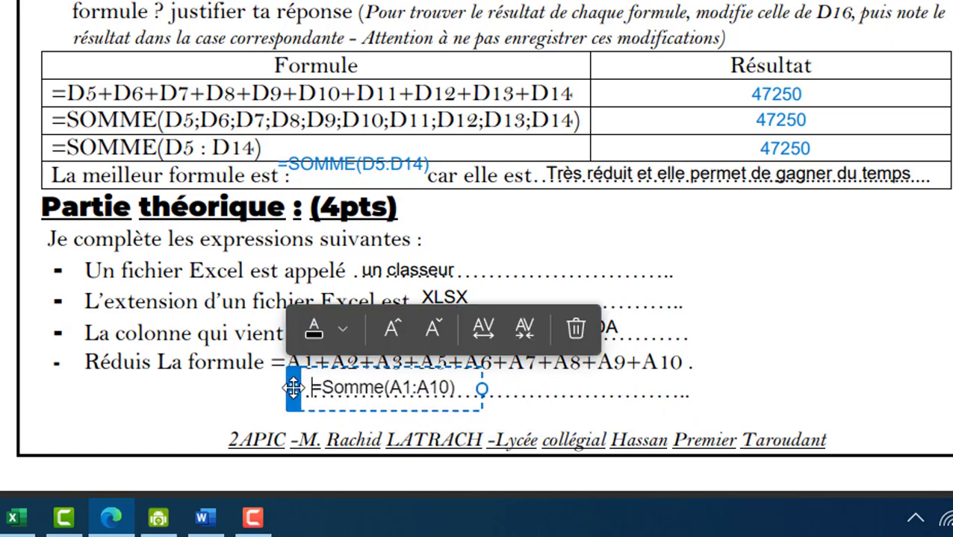
{"action": "left_click", "coordinate": [839, 396]}
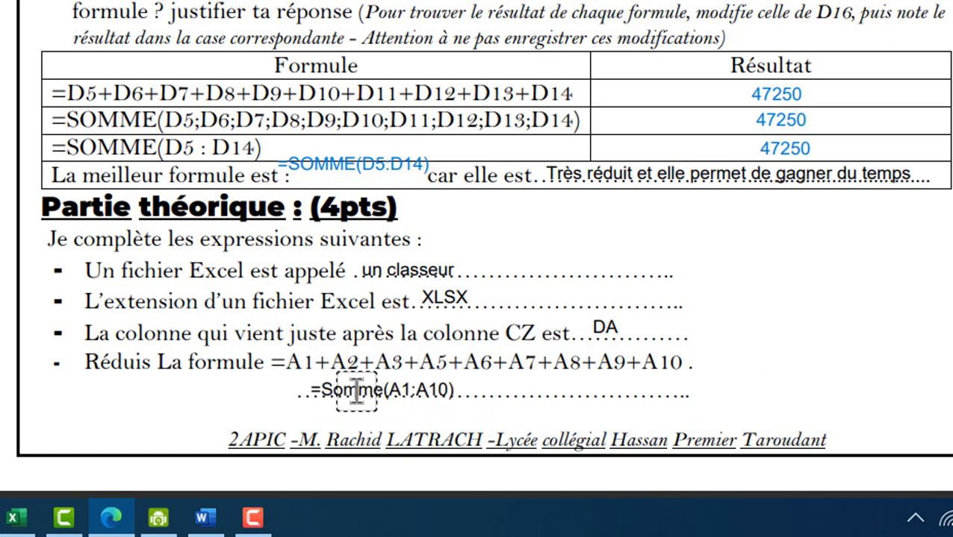
{"action": "left_click", "coordinate": [314, 394]}
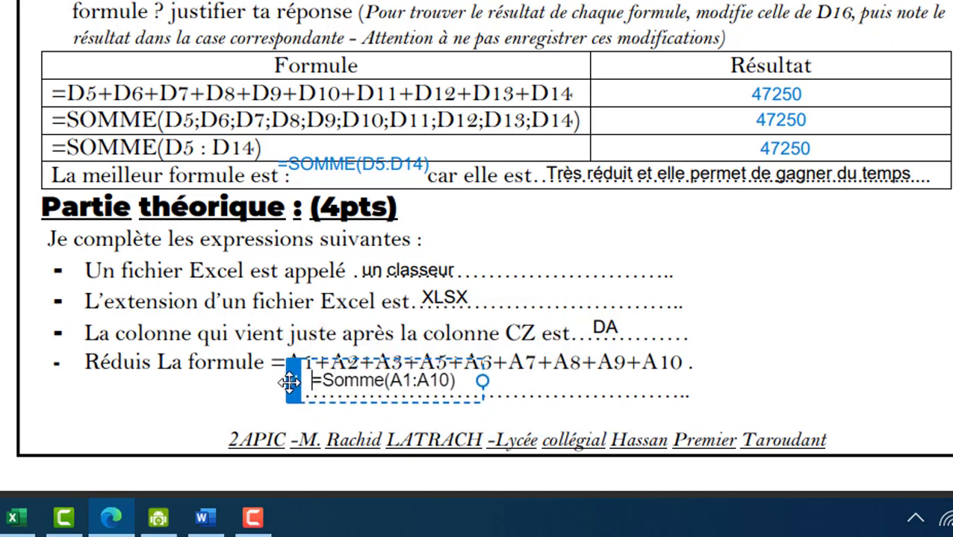